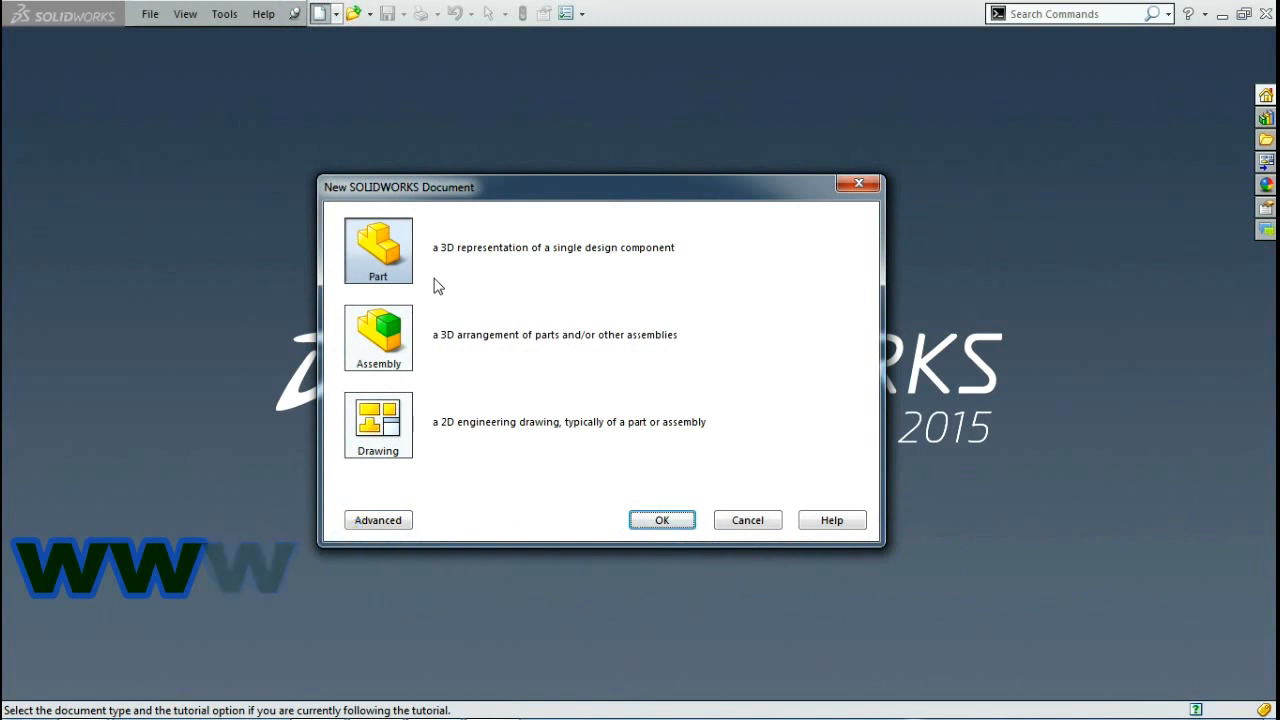
# - Create a new part document and set its units to MMGS (millimeter, gram, second)
pyautogui.press('Tab')
pyautogui.press('Tab')
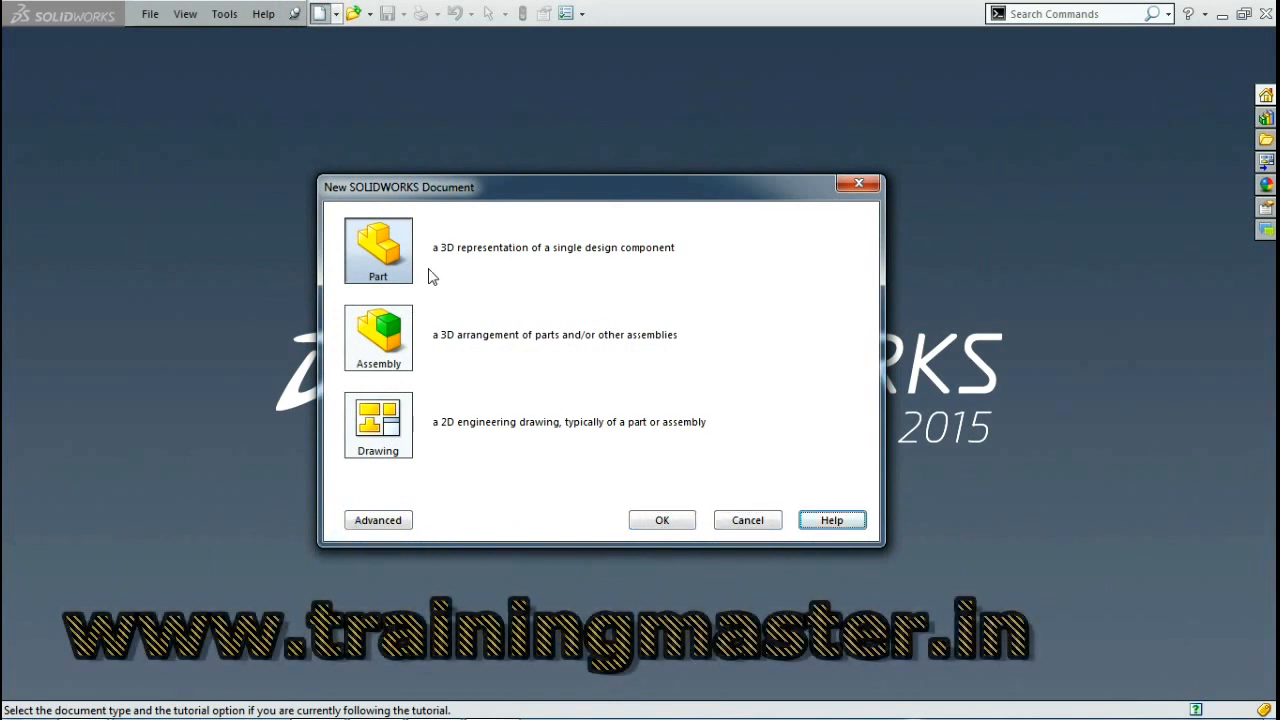
pyautogui.press('Tab')
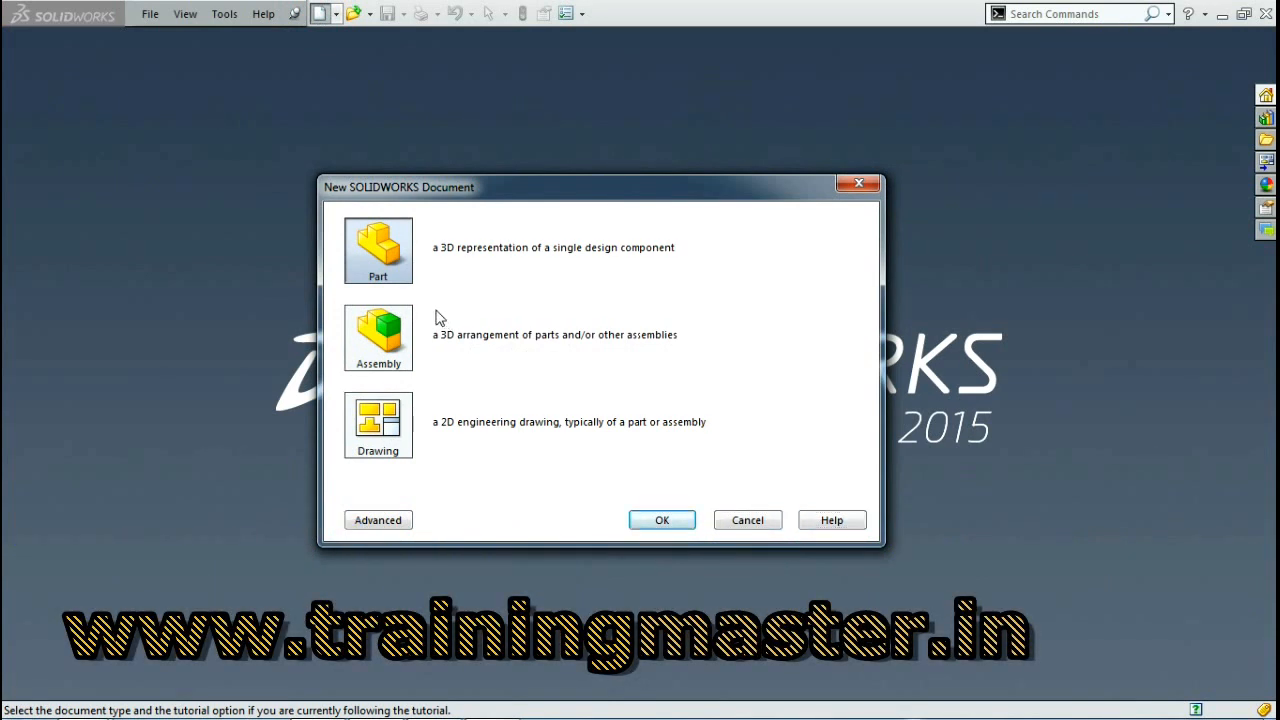
pyautogui.click(662, 521)
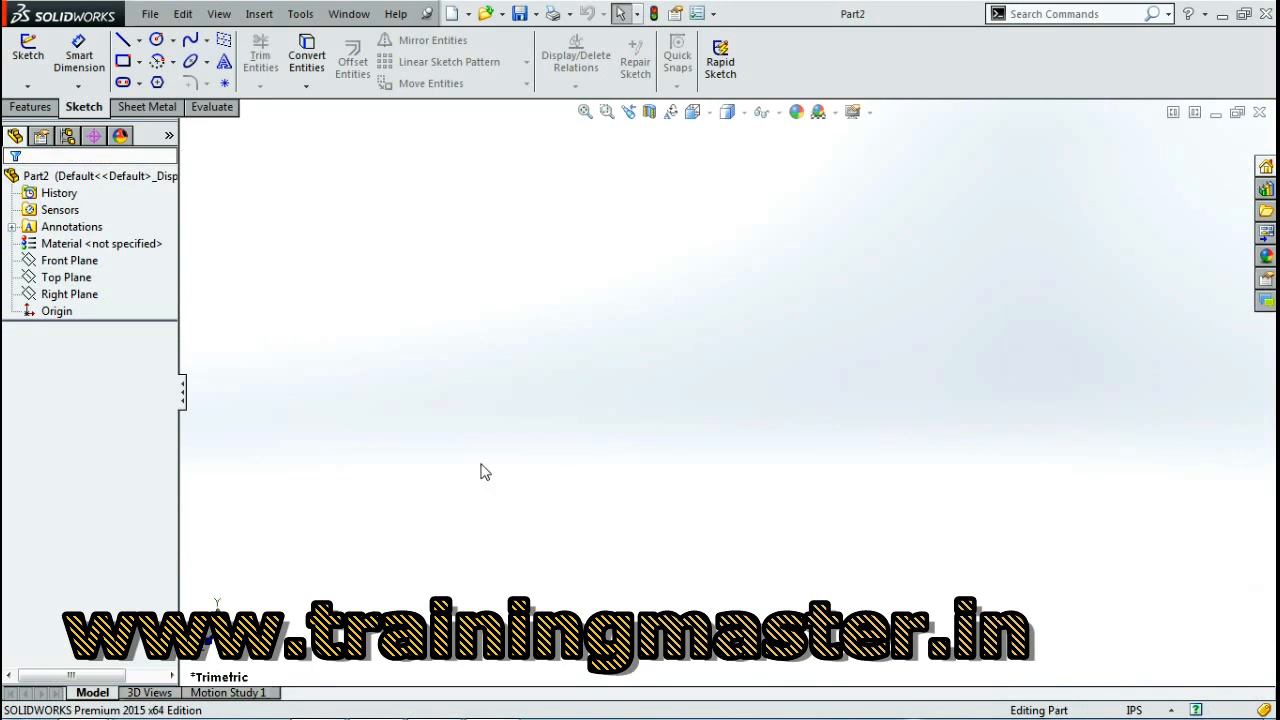
pyautogui.click(1171, 711)
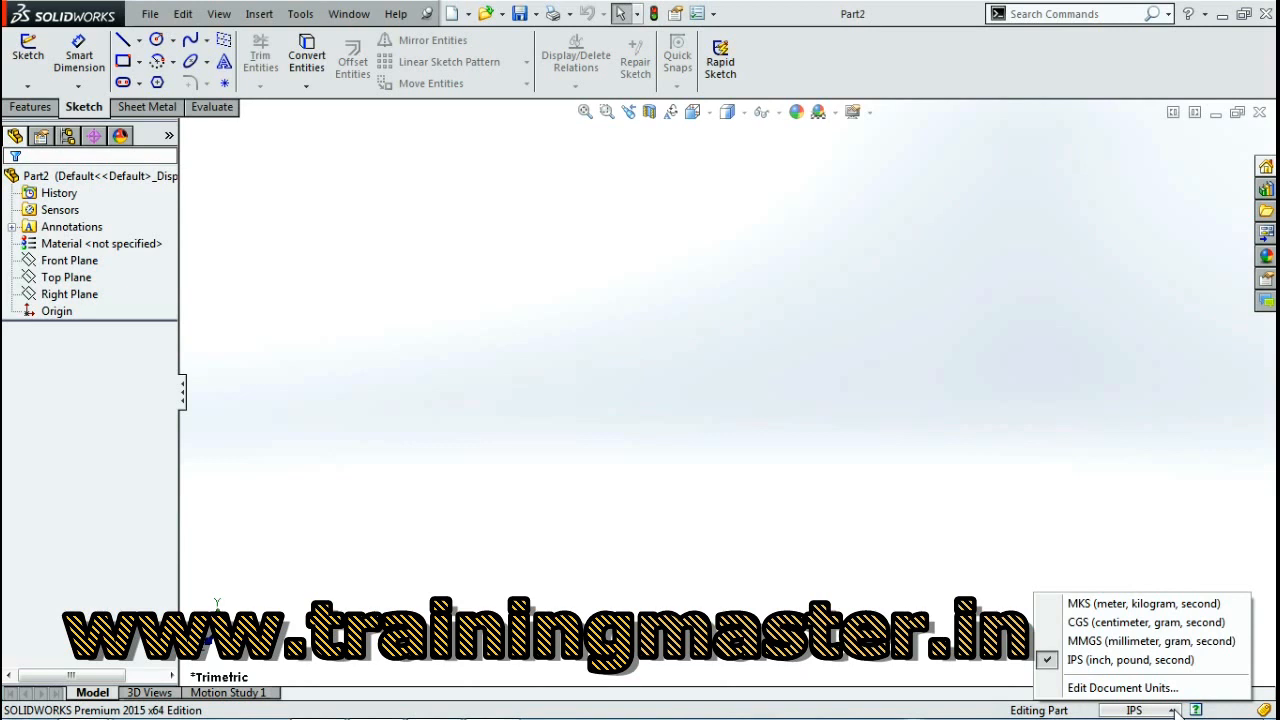
pyautogui.click(1149, 643)
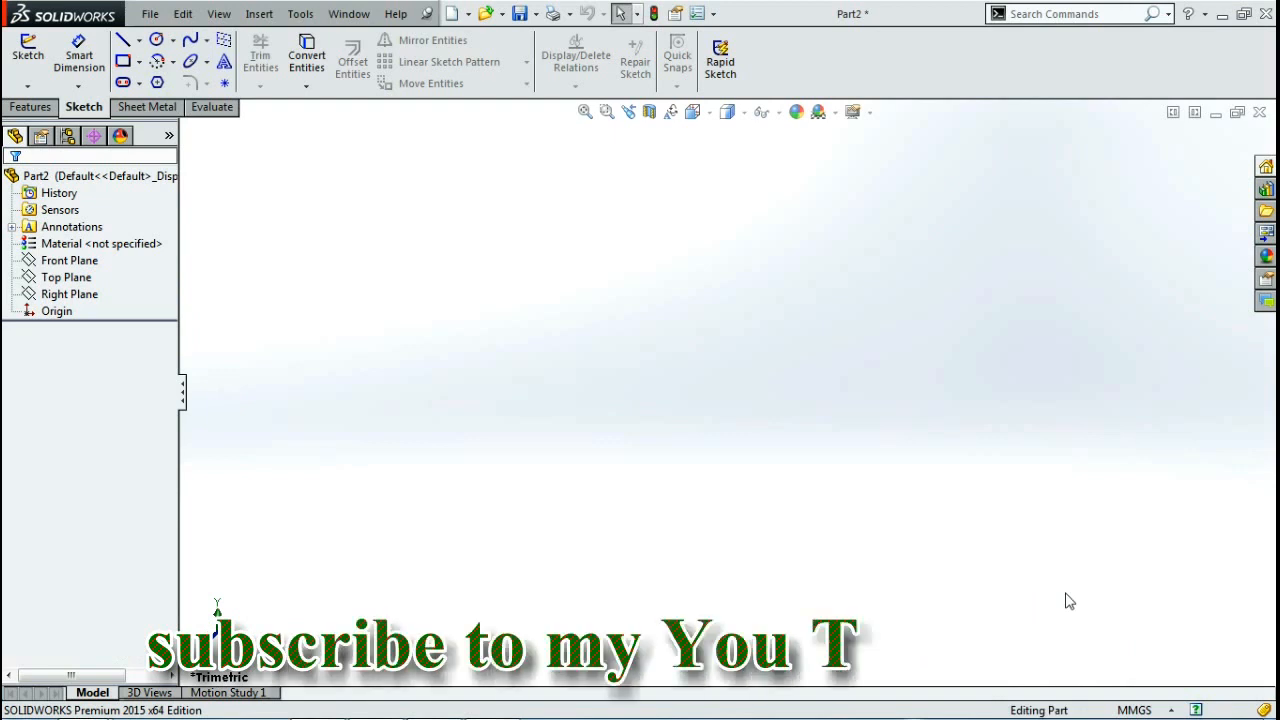
# - Start a new sketch on the Top Plane
pyautogui.hotkey('ctrl', '5')
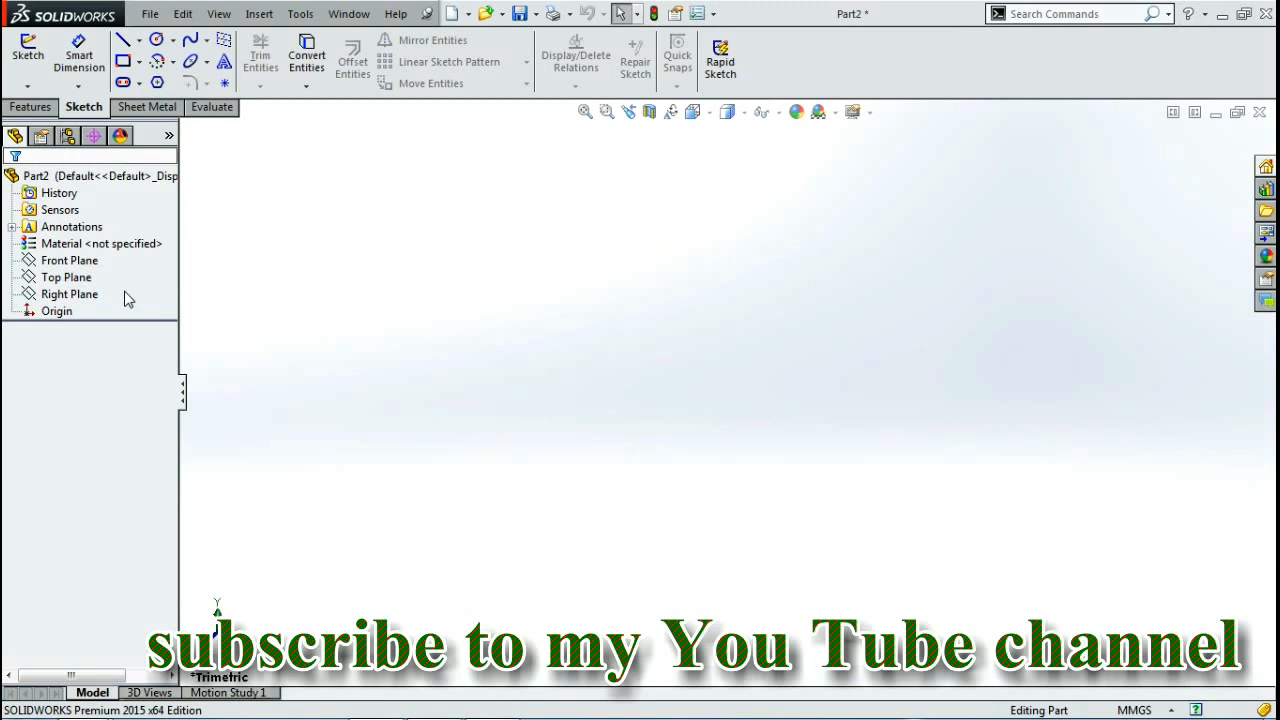
pyautogui.click(70, 279)
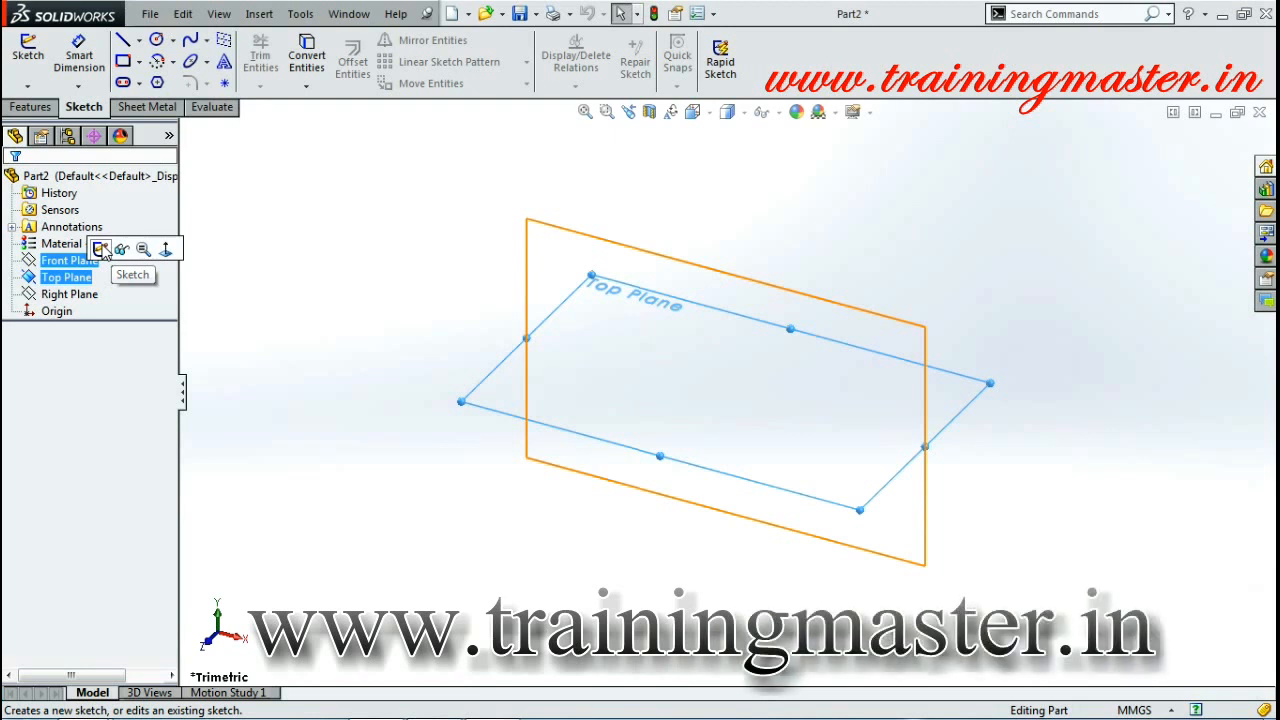
pyautogui.click(101, 249)
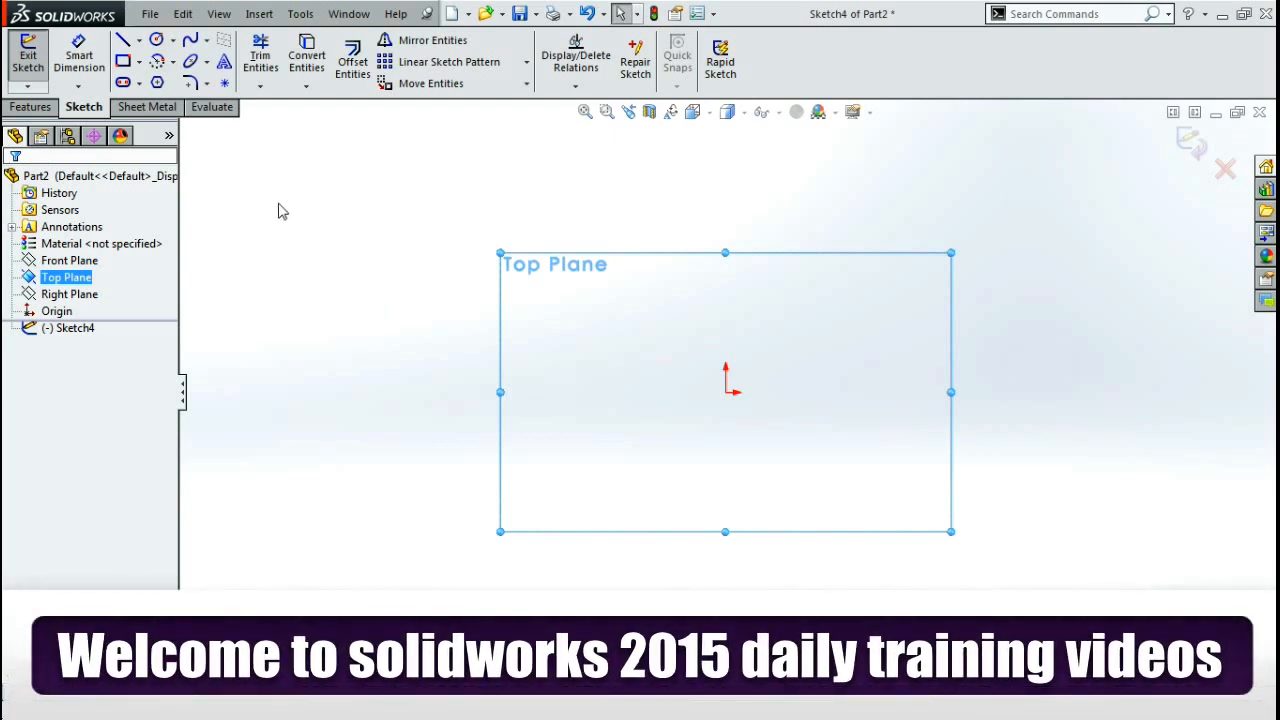
# - Sketch a corner rectangle from about (-158, 58) mm, large enough to enclose the origin near its right edge
pyautogui.click(139, 63)
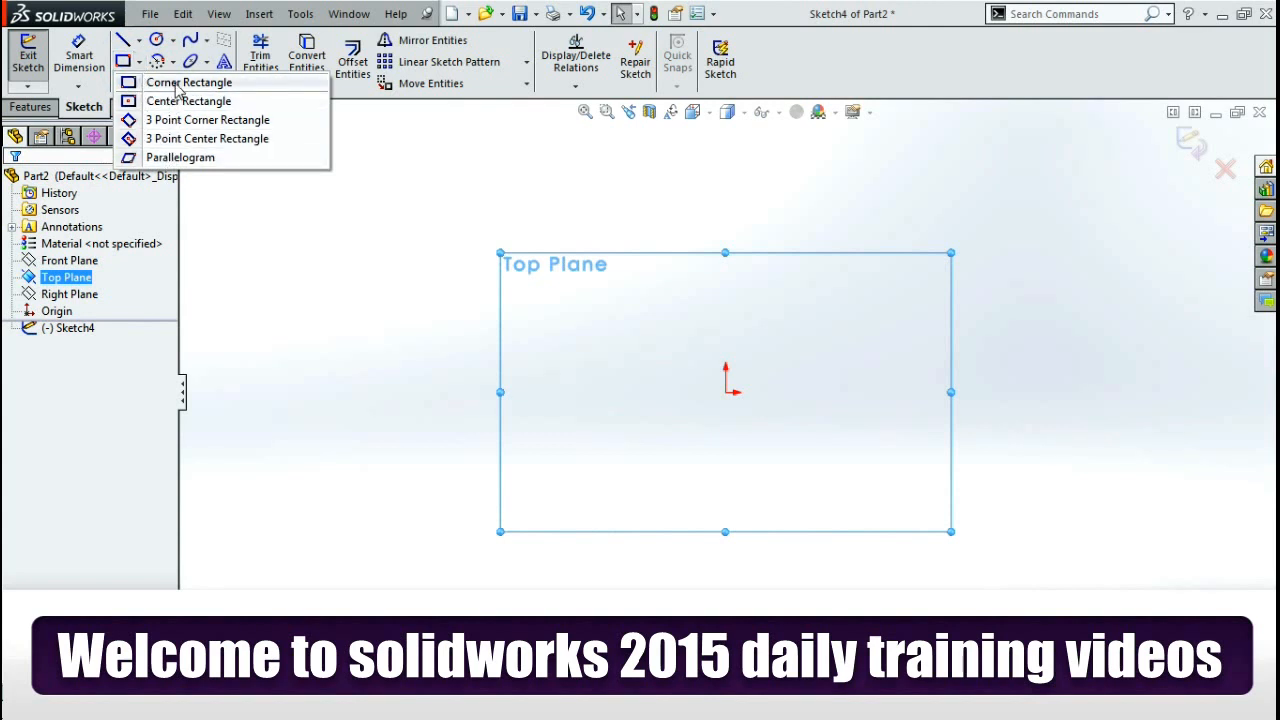
pyautogui.click(295, 279)
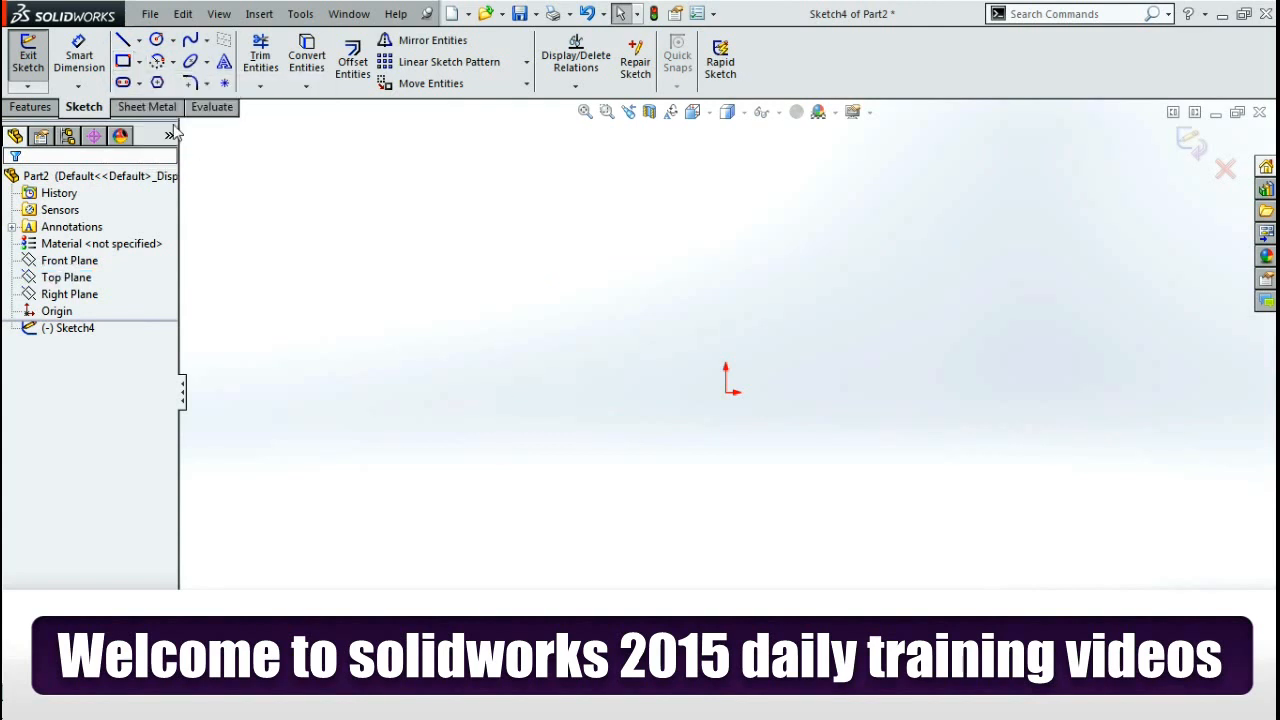
pyautogui.click(139, 63)
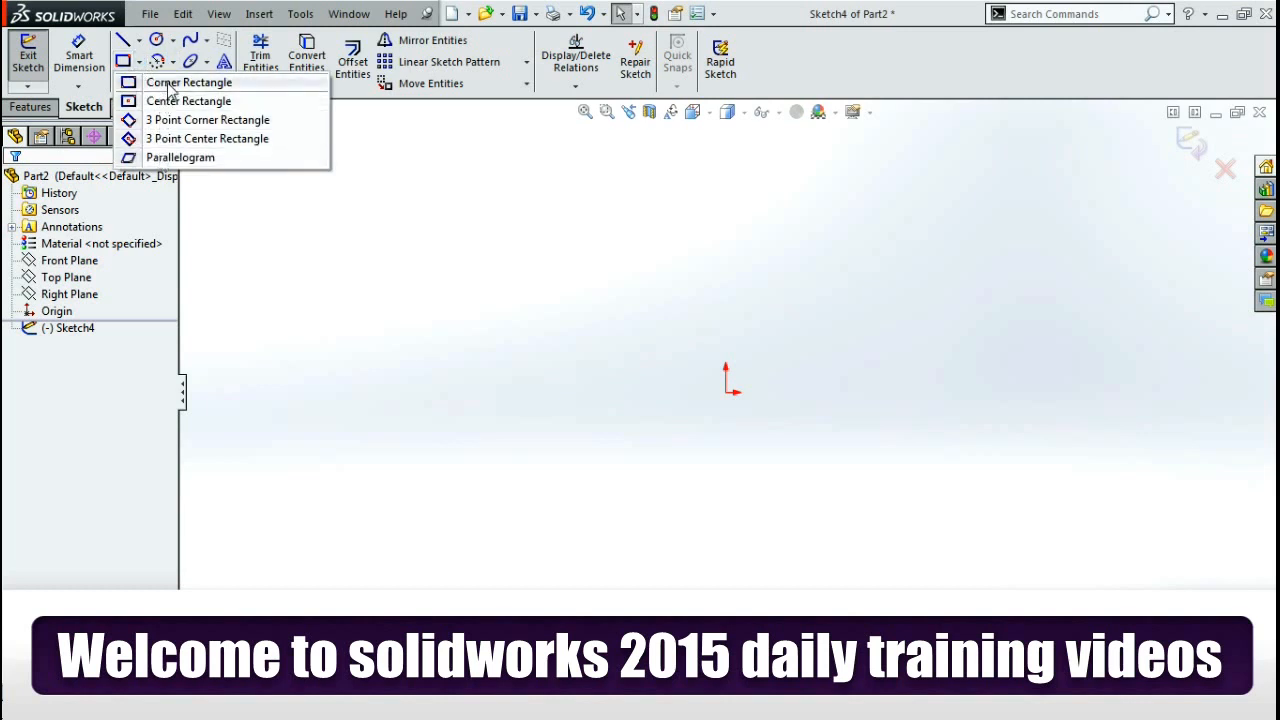
pyautogui.click(175, 83)
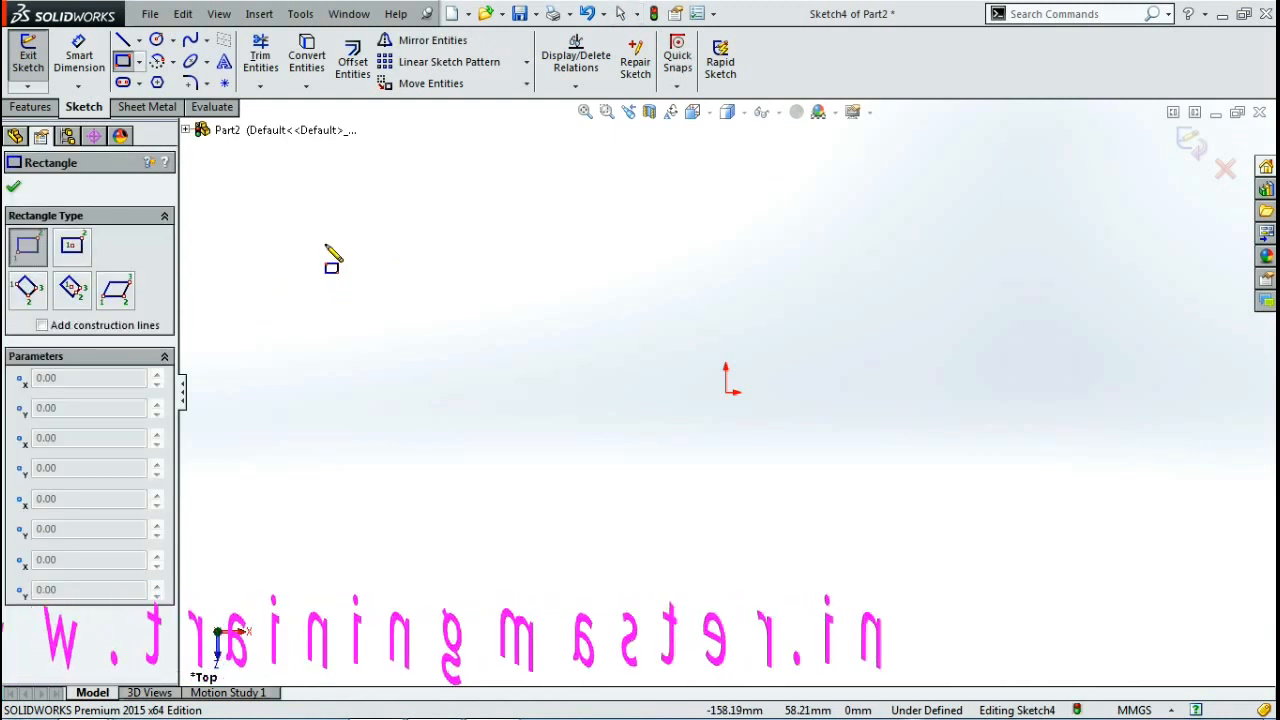
pyautogui.click(325, 245)
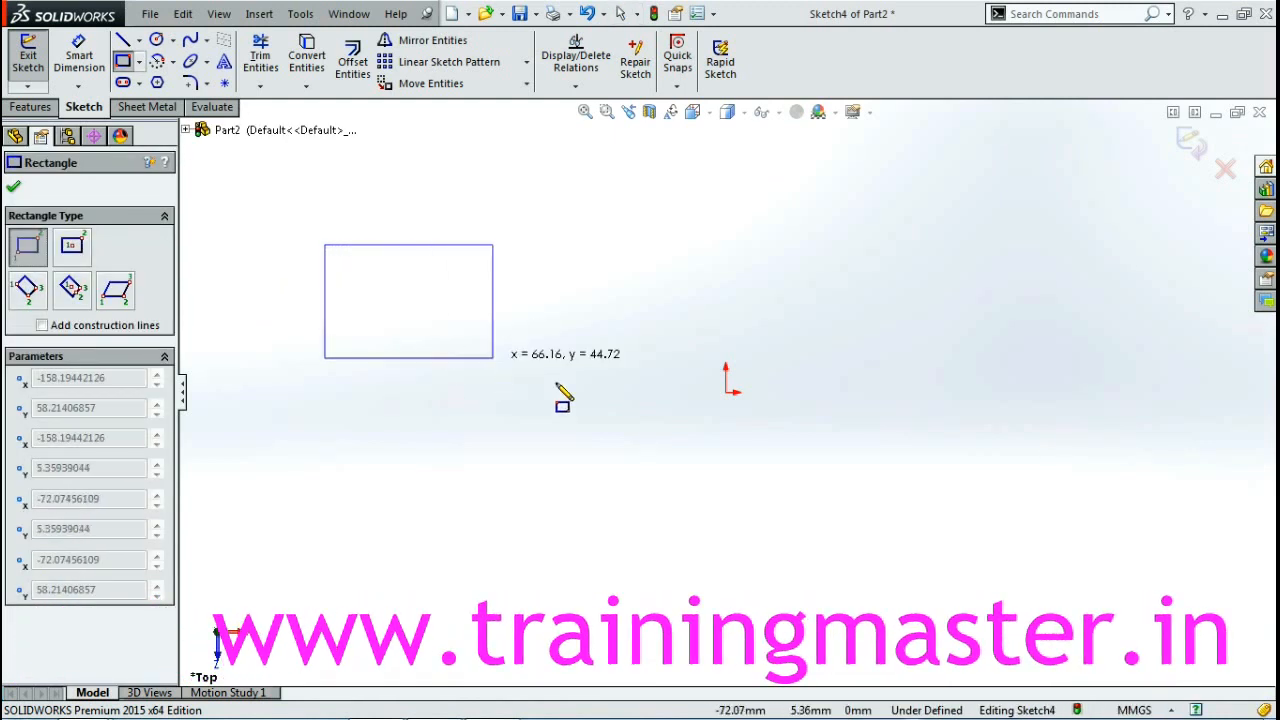
pyautogui.click(750, 492)
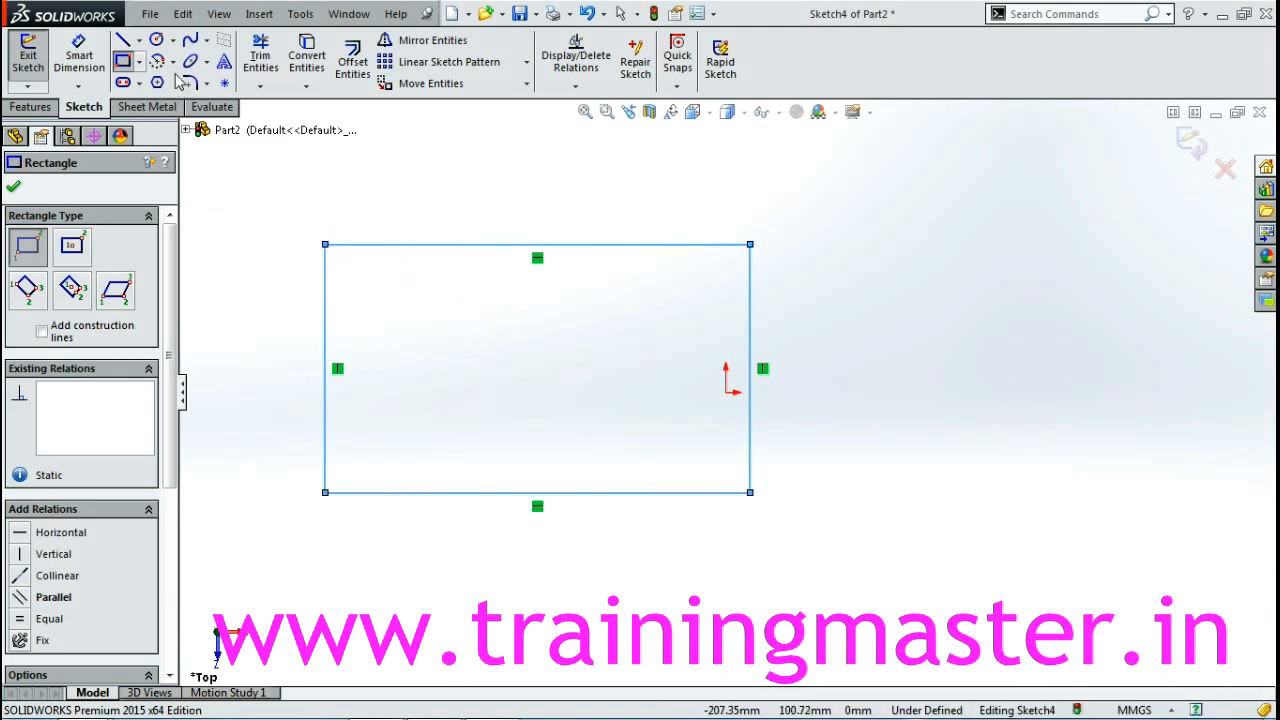
# - Sketch two circles inside the rectangle, one near the left edge and one near the right edge with a radius of about 9.6 mm
pyautogui.click(153, 37)
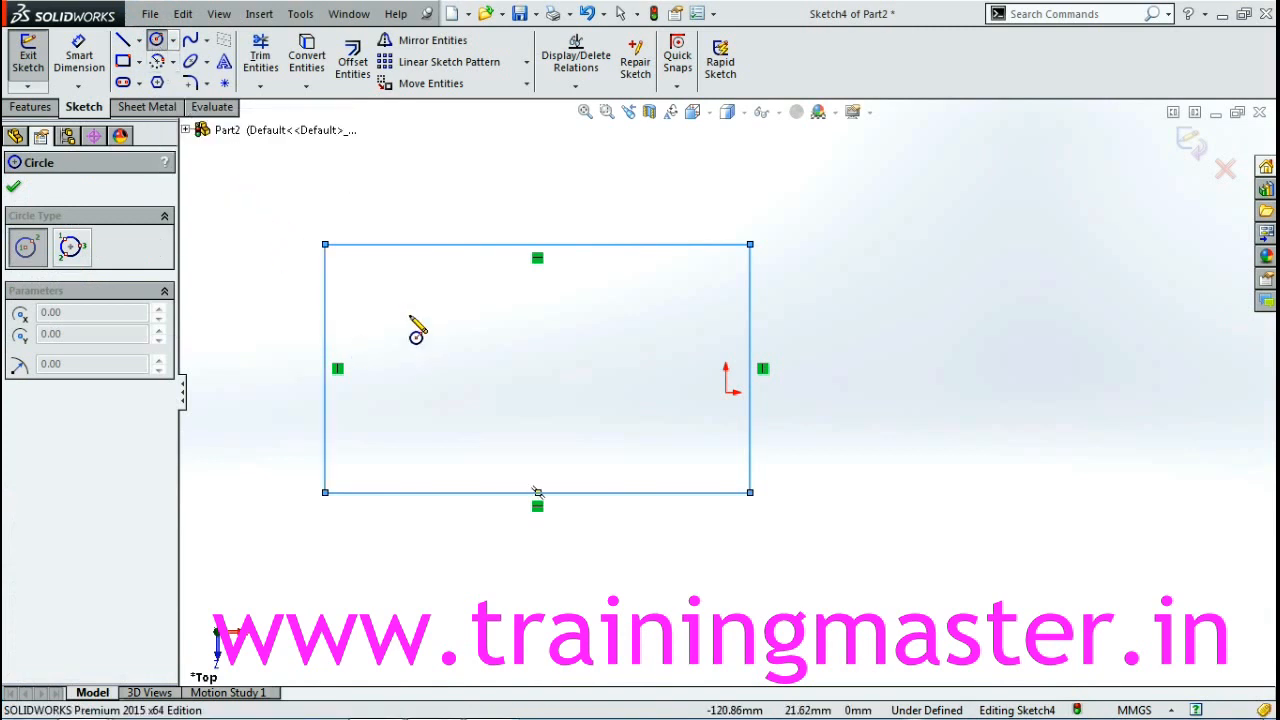
pyautogui.moveTo(398, 318); pyautogui.dragTo(382, 303)
pyautogui.moveTo(677, 330); pyautogui.dragTo(675, 358)
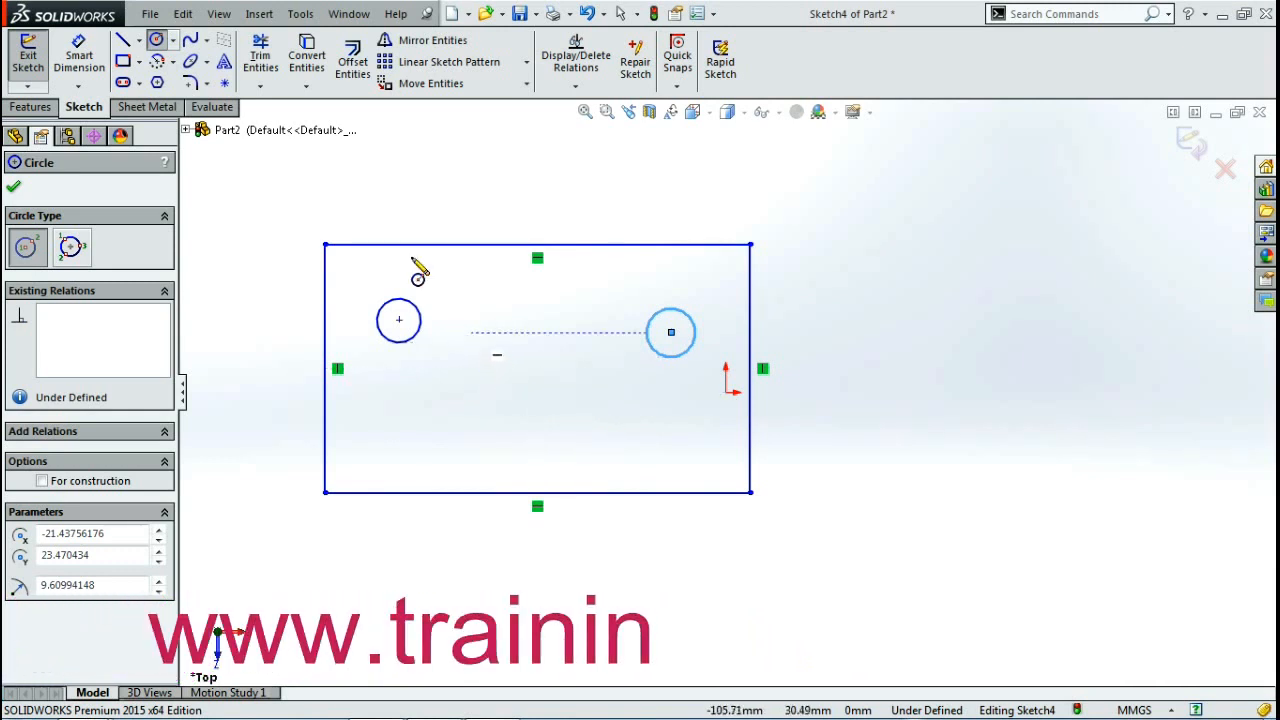
# - Sketch a diagonal centerline about 194 mm long from the rectangle's upper-left corner to its lower-right corner
pyautogui.click(140, 42)
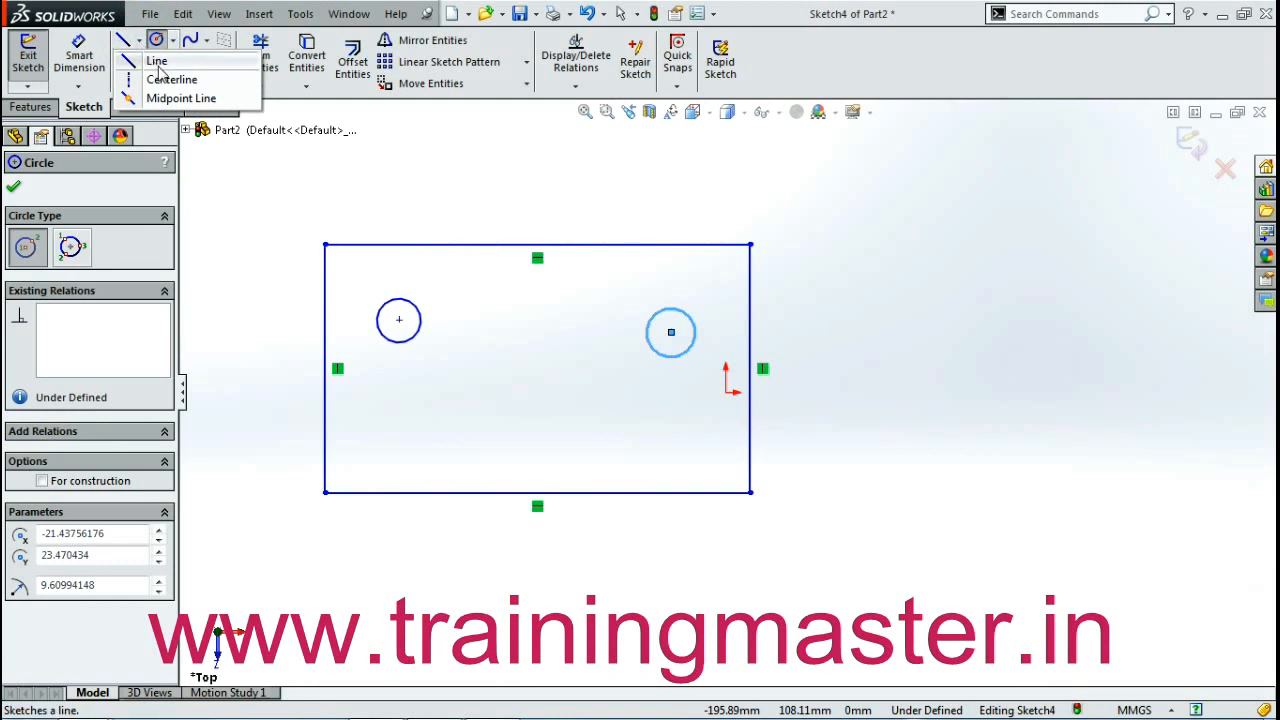
pyautogui.click(165, 82)
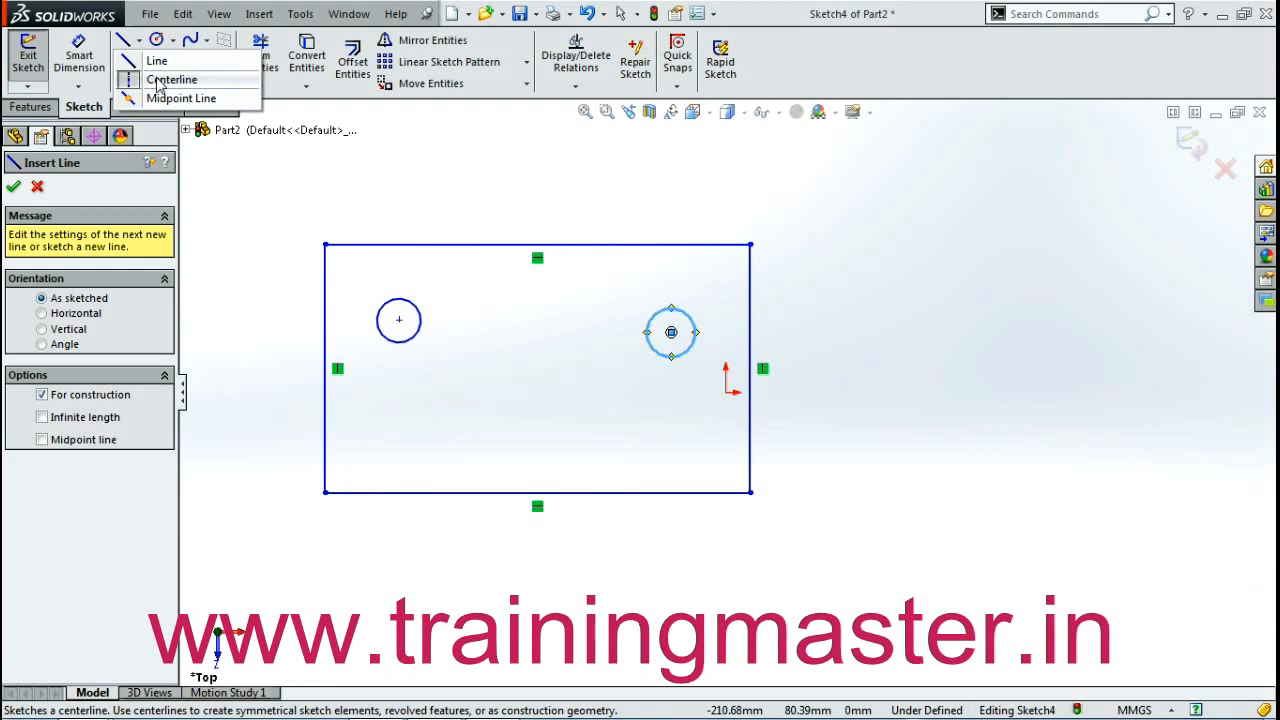
pyautogui.press('Escape')
pyautogui.press('Return')
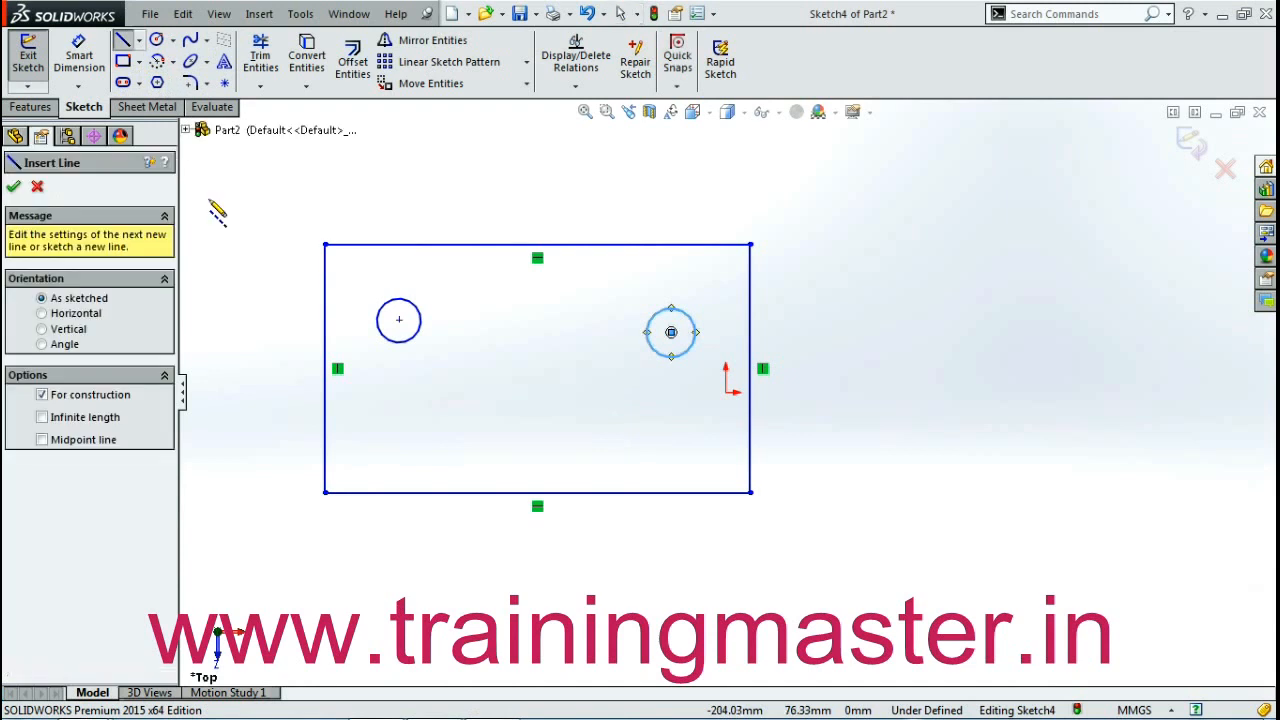
pyautogui.click(325, 245)
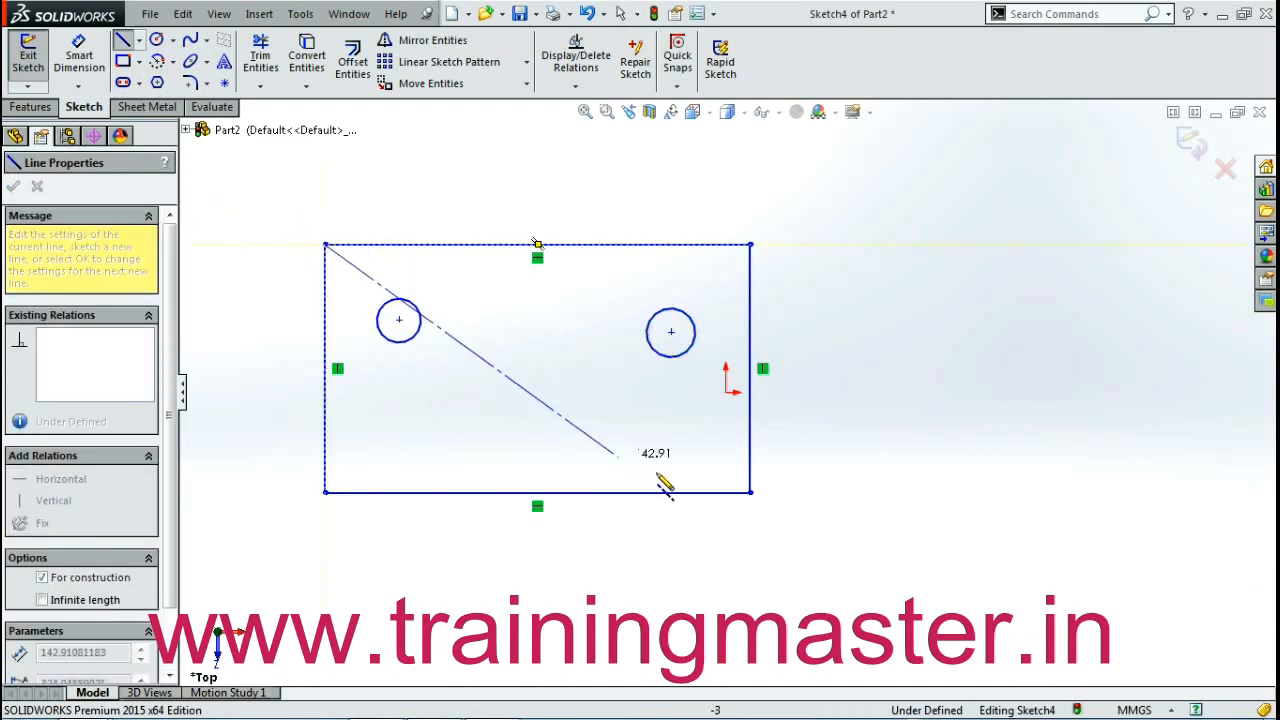
pyautogui.click(750, 492)
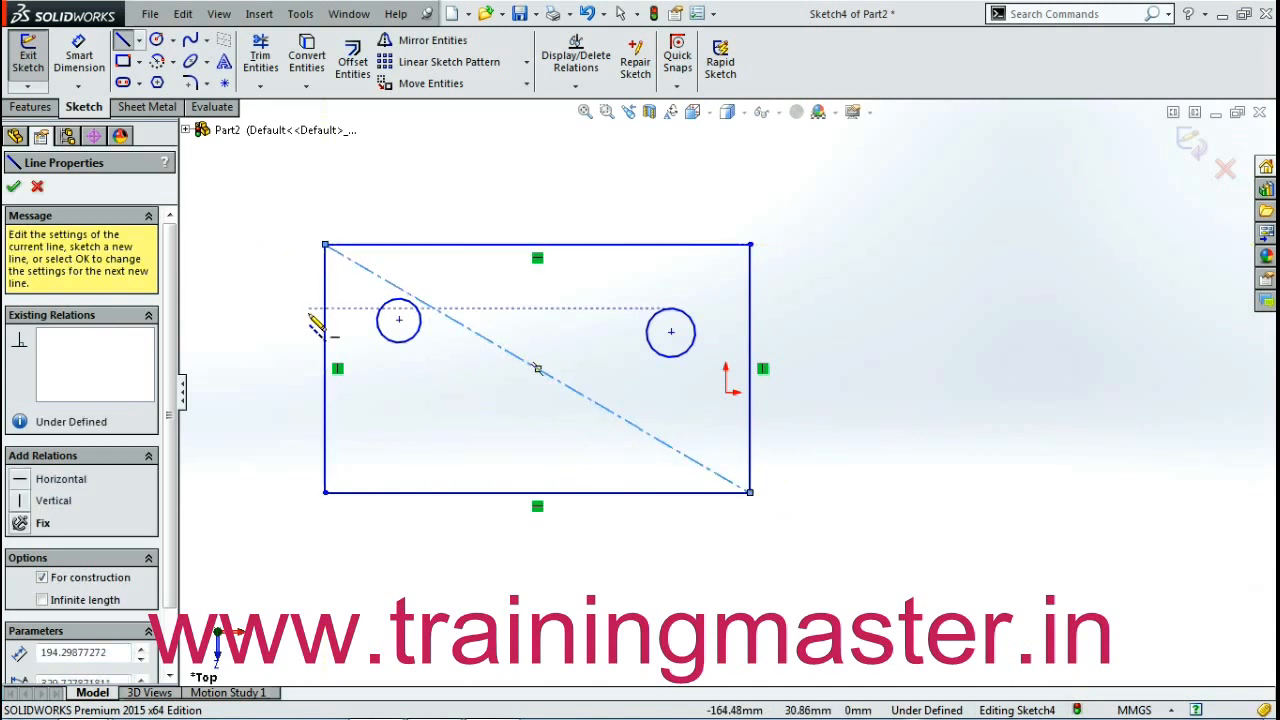
pyautogui.press('Escape')
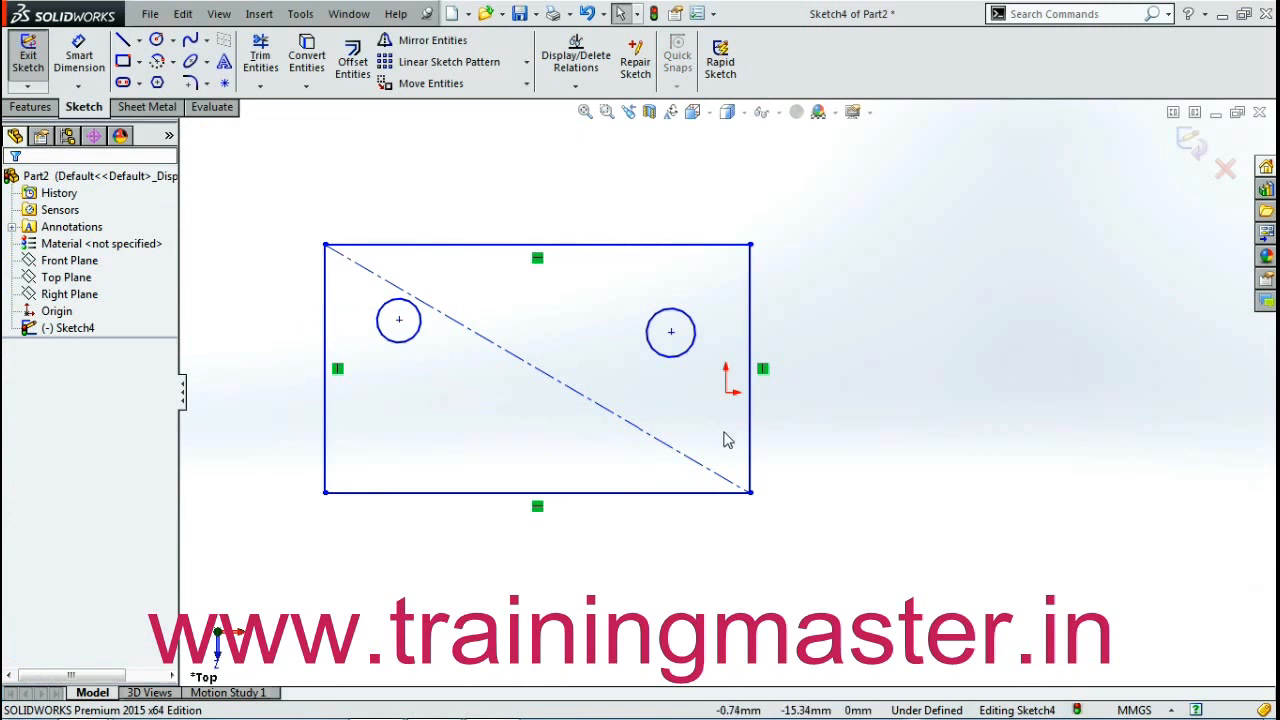
# - Center the rectangle on the origin by adding a Midpoint relation between the diagonal centerline and the origin
pyautogui.click(725, 394)
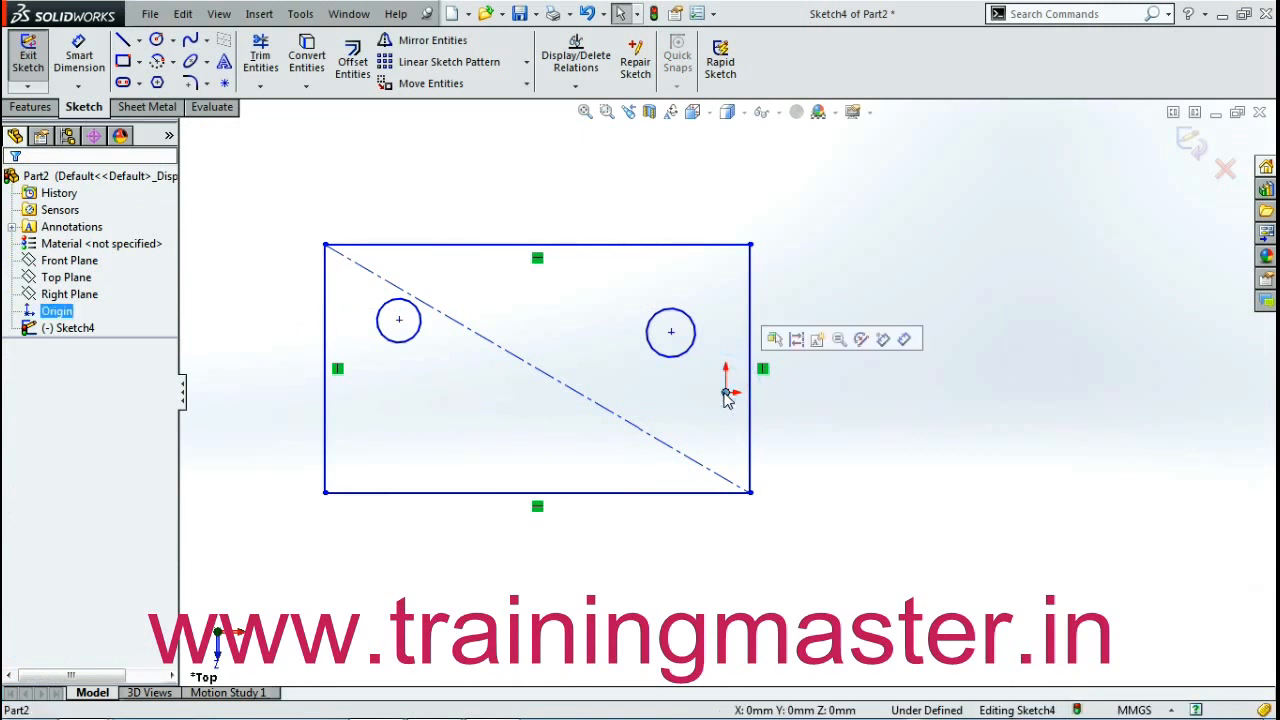
pyautogui.keyDown('ctrl'); pyautogui.click(585, 396); pyautogui.keyUp('ctrl')
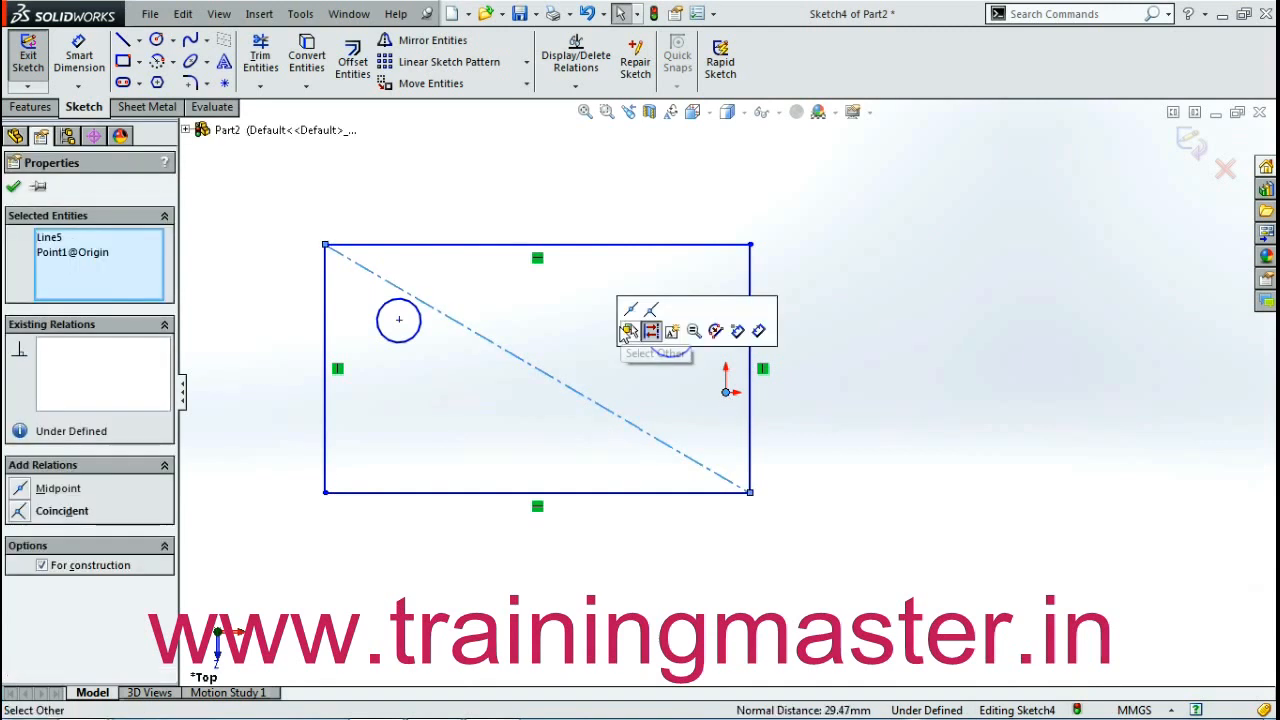
pyautogui.click(537, 417)
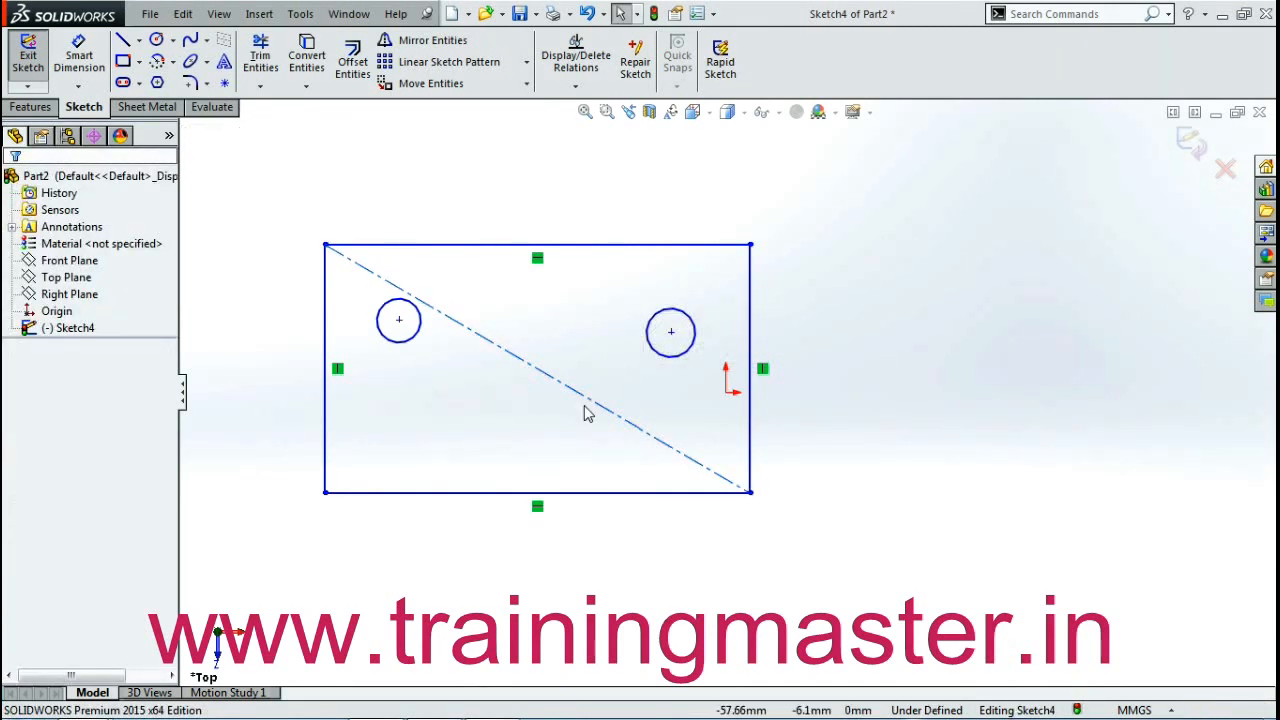
pyautogui.click(725, 393)
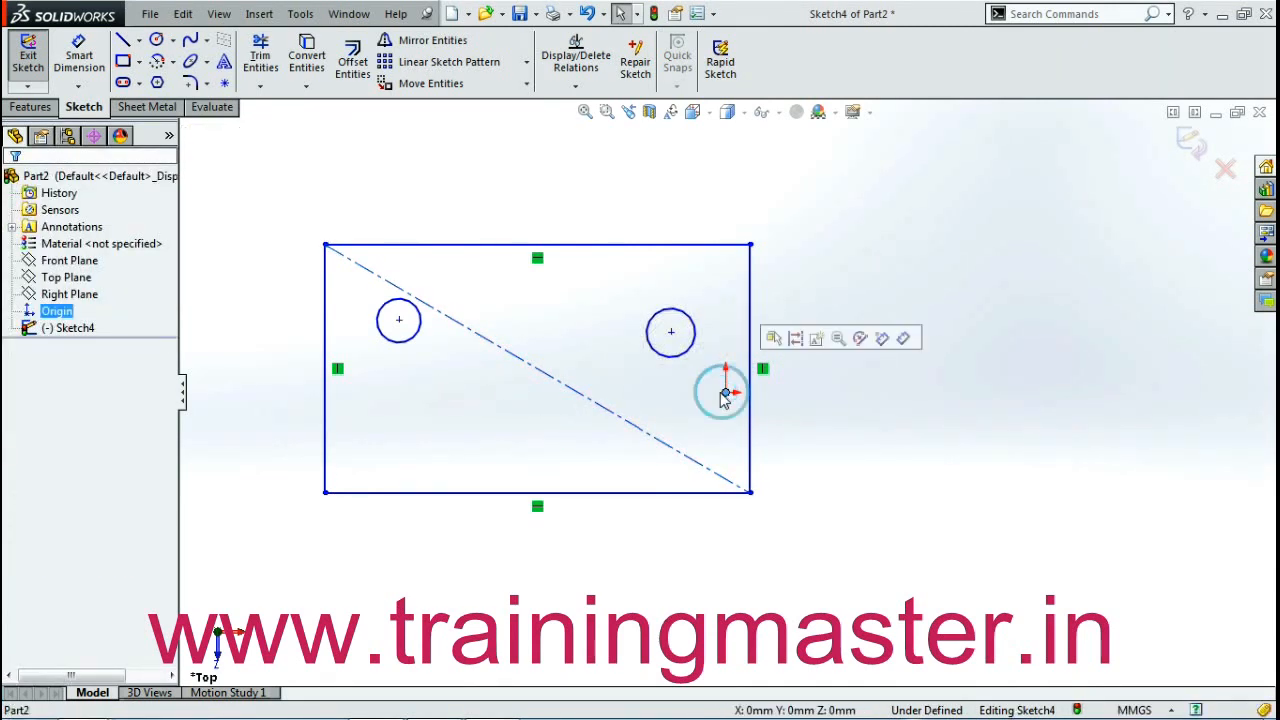
pyautogui.keyDown('ctrl'); pyautogui.click(588, 403); pyautogui.keyUp('ctrl')
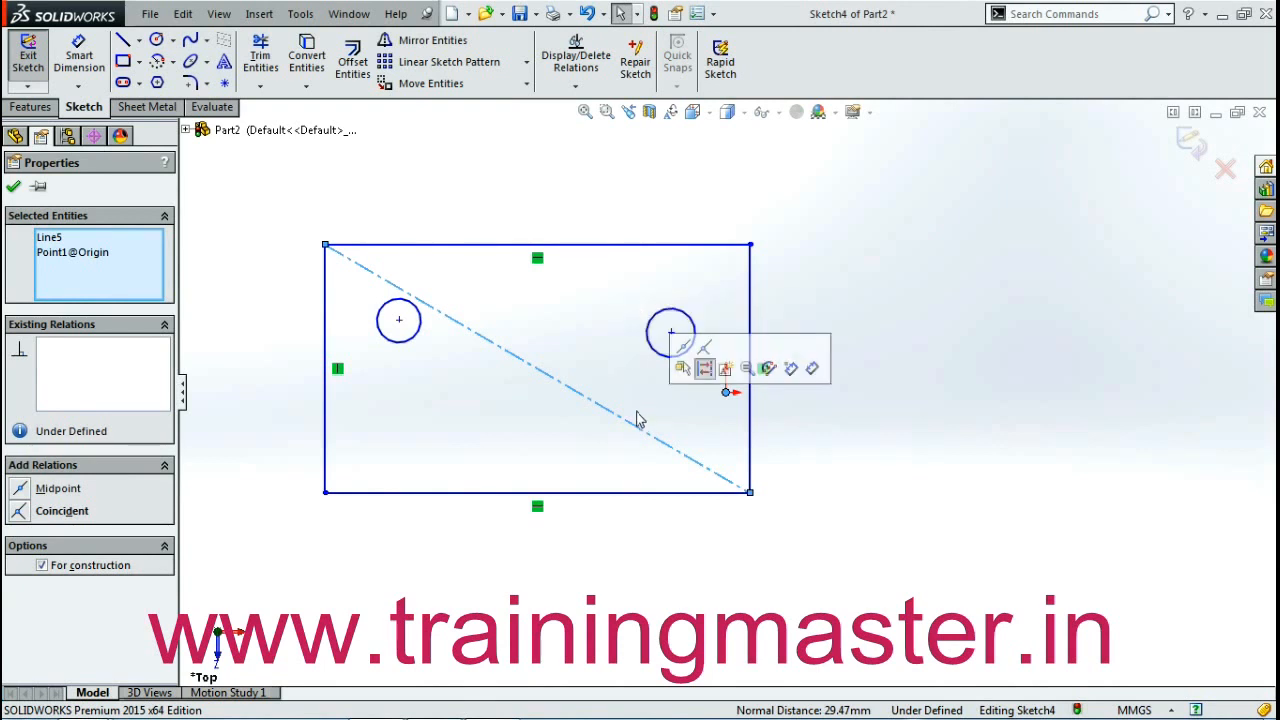
pyautogui.click(683, 352)
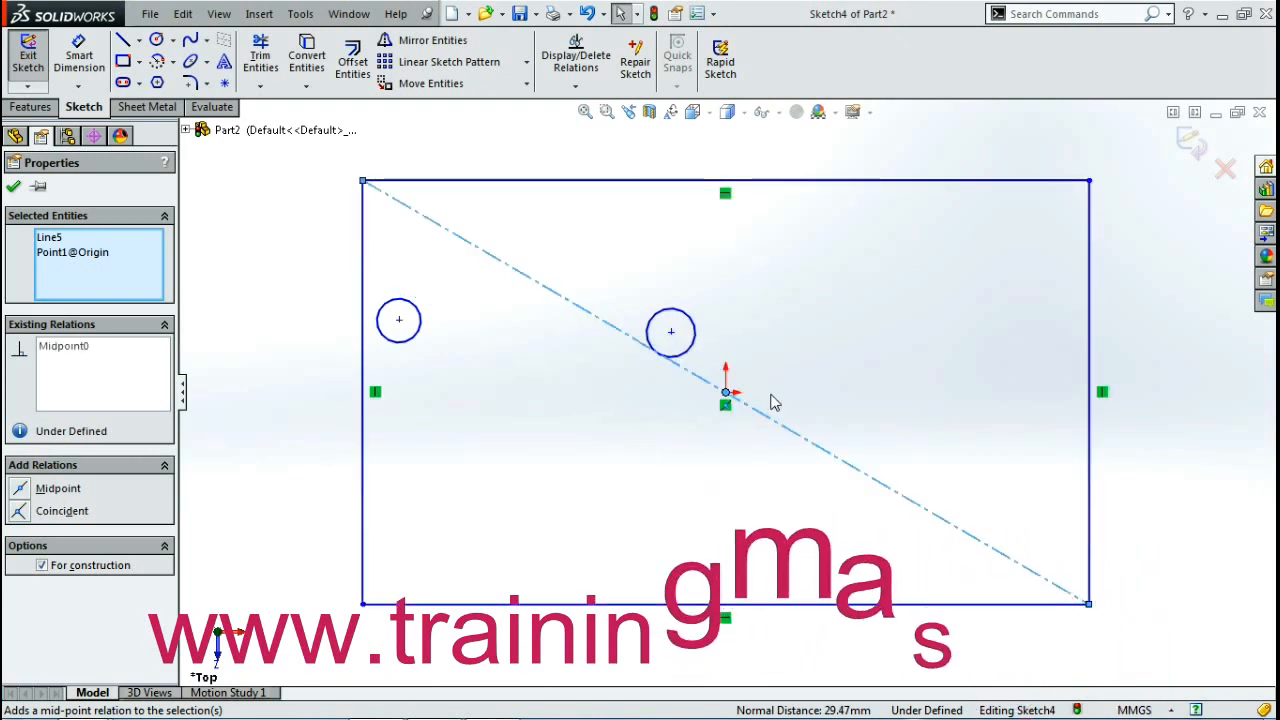
pyautogui.click(683, 434)
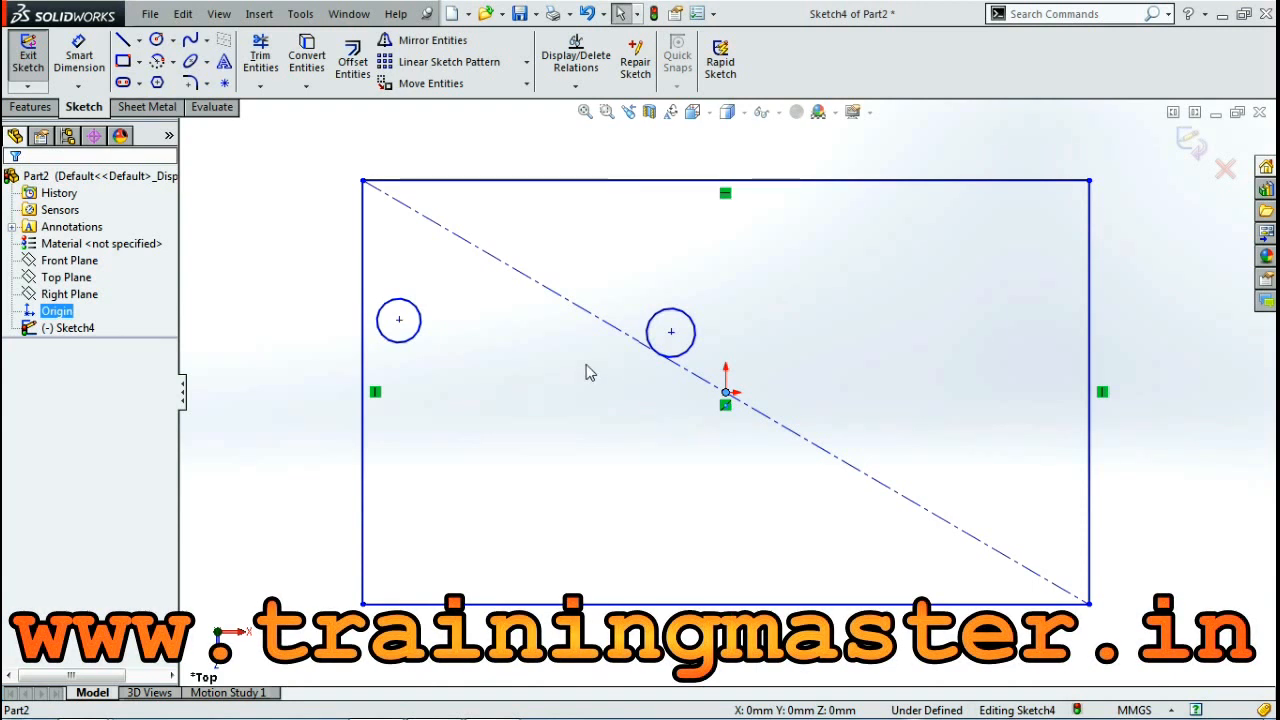
# - Try resizing the circle nearest the origin to a radius of about 6 mm
pyautogui.click(697, 330)
pyautogui.moveTo(700, 330)
pyautogui.mouseDown()
pyautogui.moveTo(945, 307)
pyautogui.moveTo(769, 324)
pyautogui.moveTo(716, 347)
pyautogui.moveTo(714, 329)
pyautogui.moveTo(794, 297)
pyautogui.moveTo(645, 335)
pyautogui.moveTo(679, 331)
pyautogui.mouseUp()
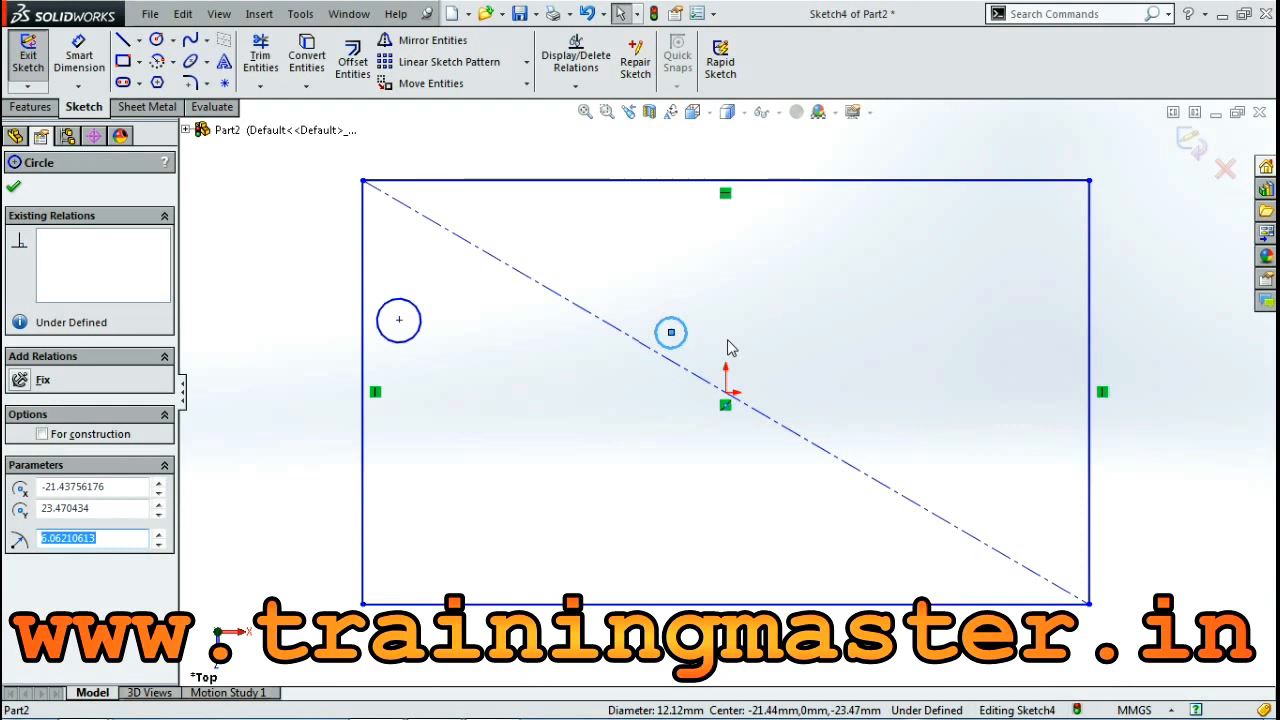
pyautogui.moveTo(686, 337); pyautogui.dragTo(694, 339)
# - Sketch a horizontal centerline below the origin, crossing the rectangle's diagonal centerline
pyautogui.click(140, 40)
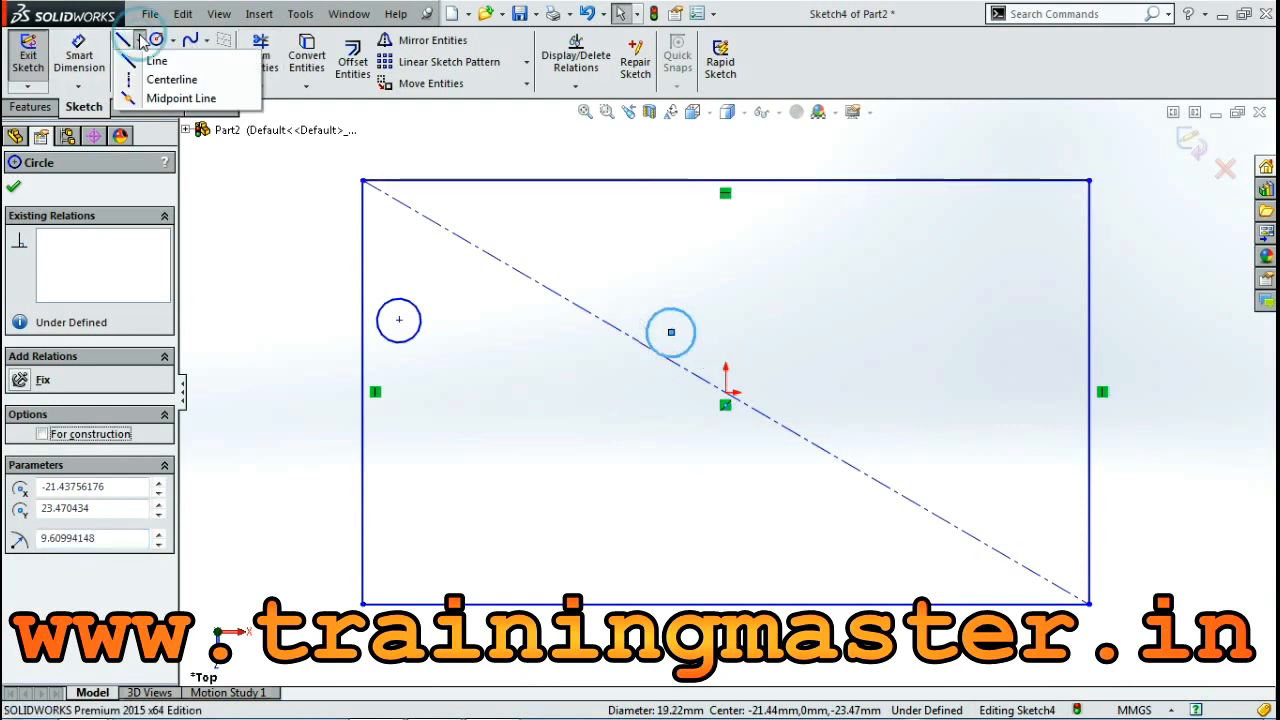
pyautogui.click(146, 78)
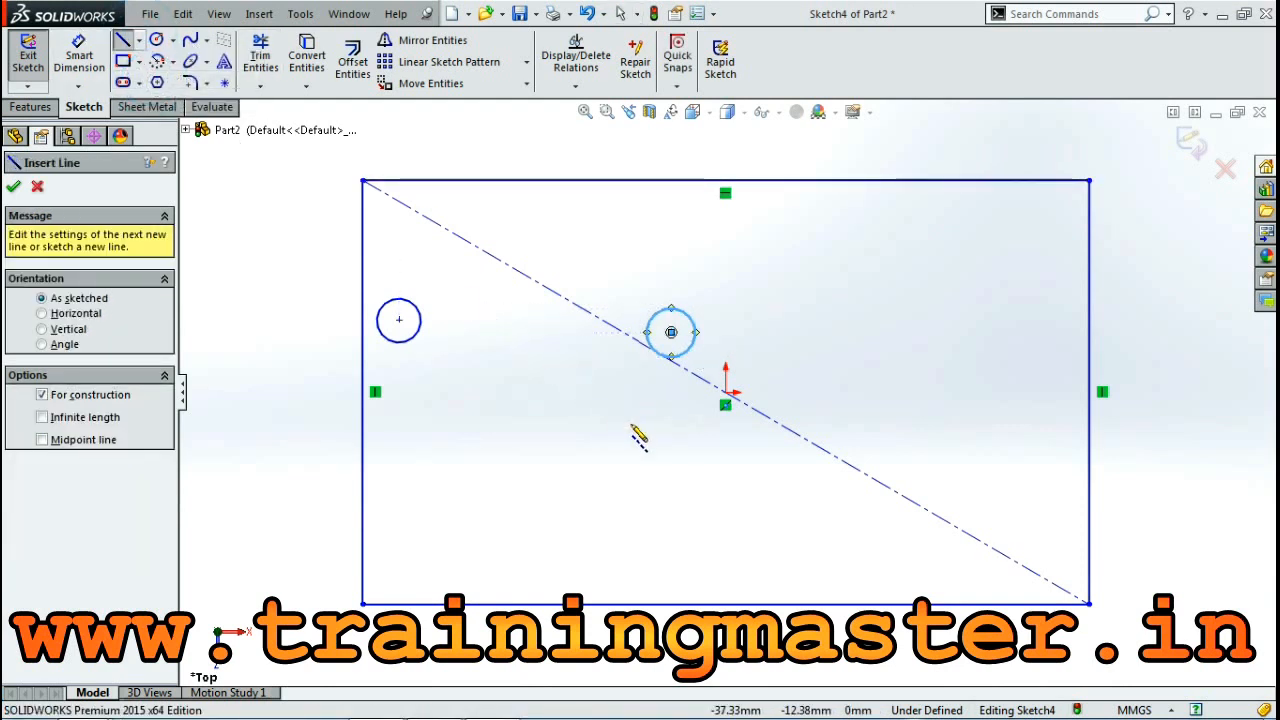
pyautogui.click(602, 437)
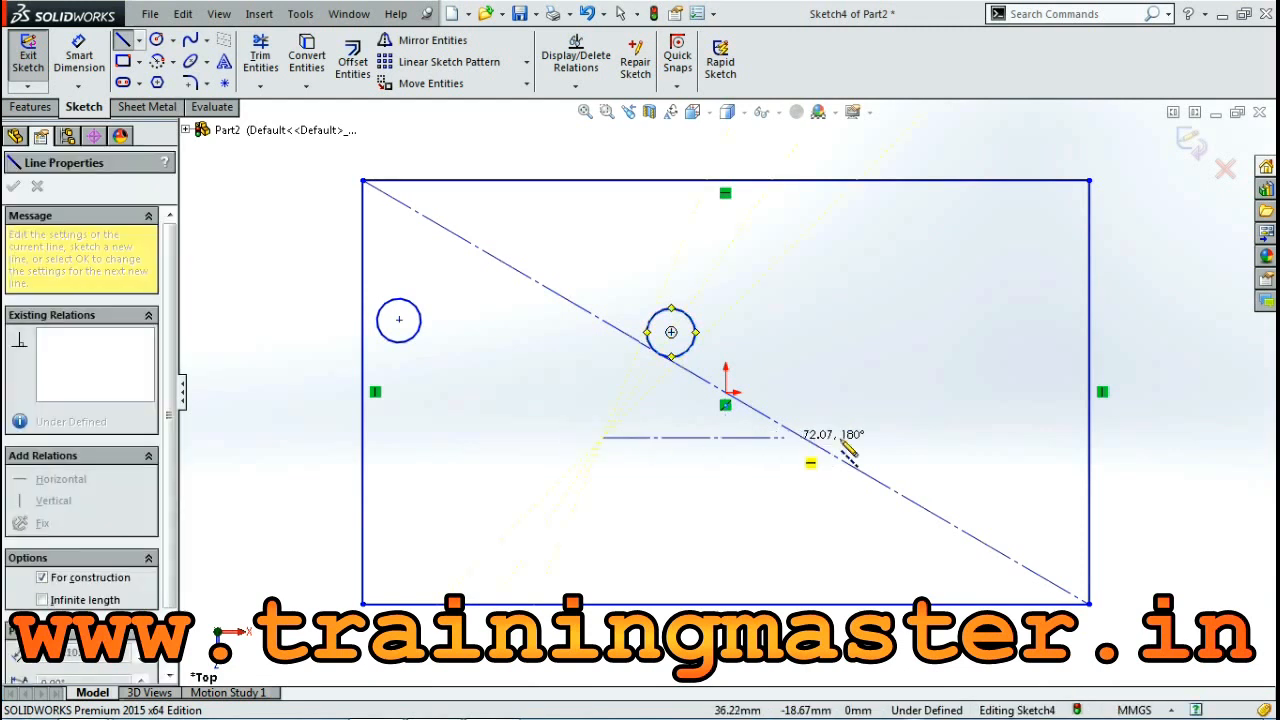
pyautogui.click(893, 437)
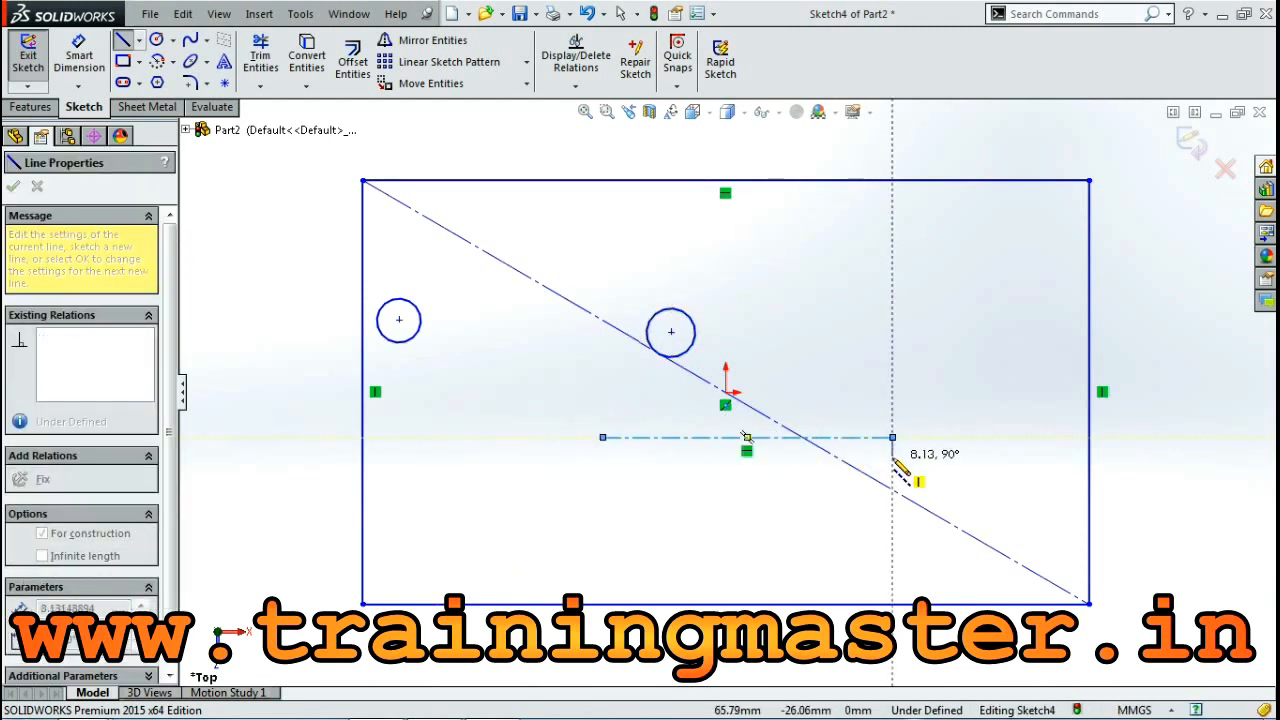
pyautogui.press('Escape')
pyautogui.press('Escape')
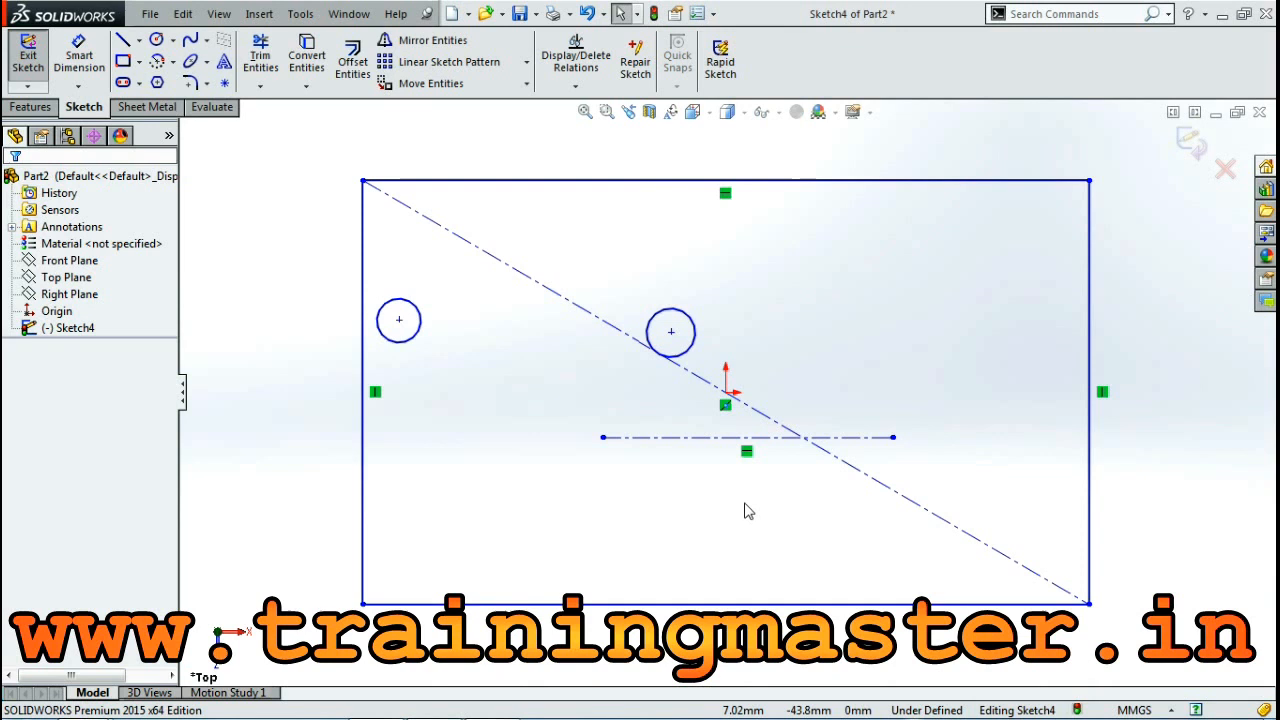
# - Add a Midpoint relation between the horizontal centerline and the origin, and stretch the centerline's right end to about 60 mm from the origin
pyautogui.click(848, 438)
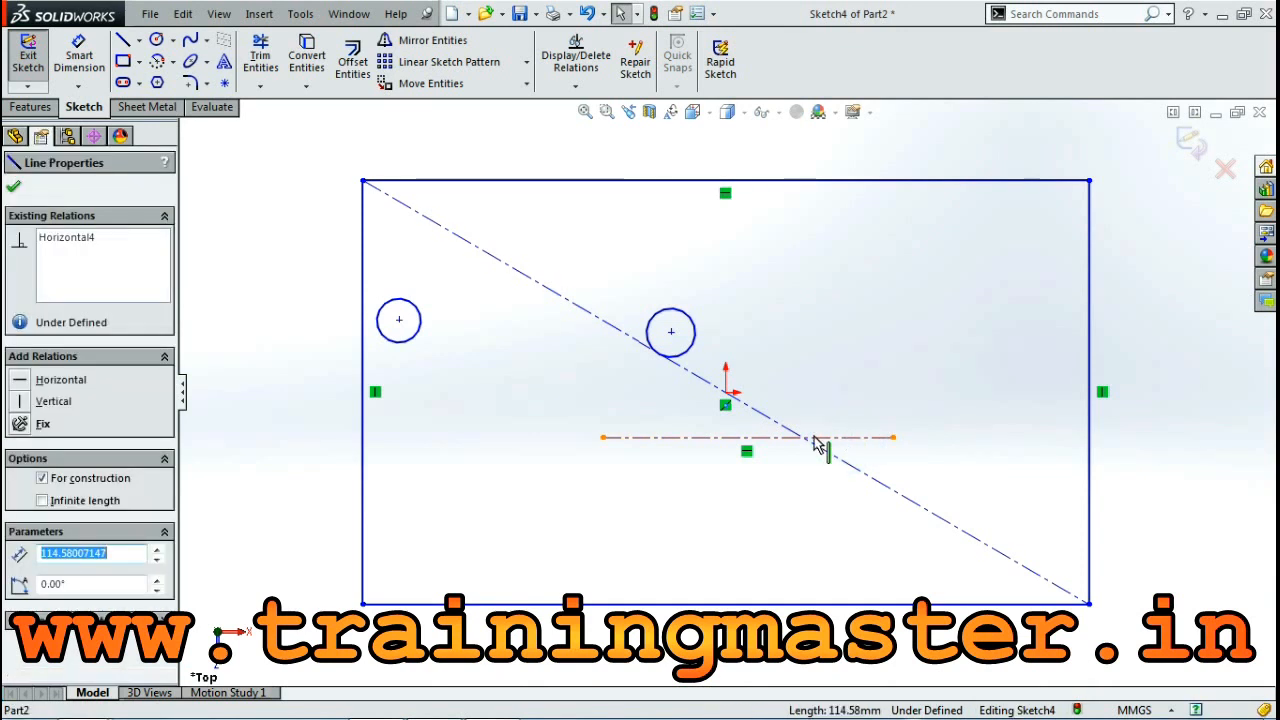
pyautogui.keyDown('ctrl'); pyautogui.click(728, 397); pyautogui.keyUp('ctrl')
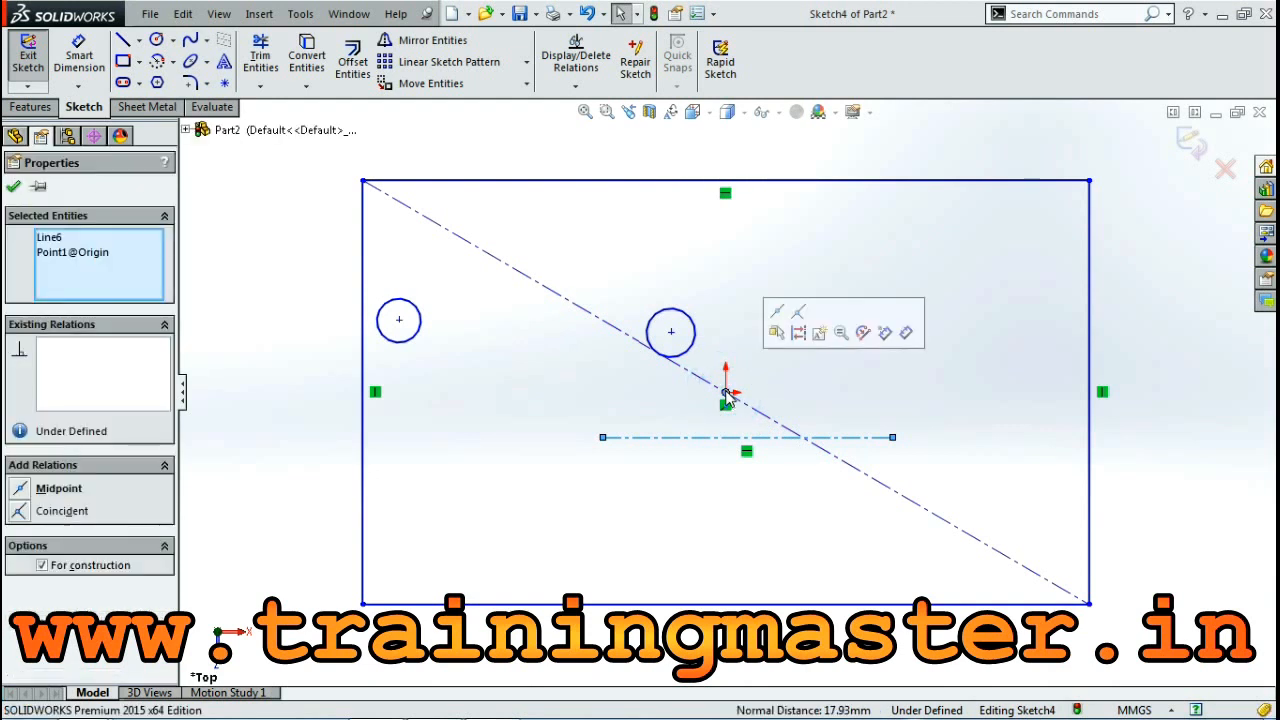
pyautogui.click(775, 311)
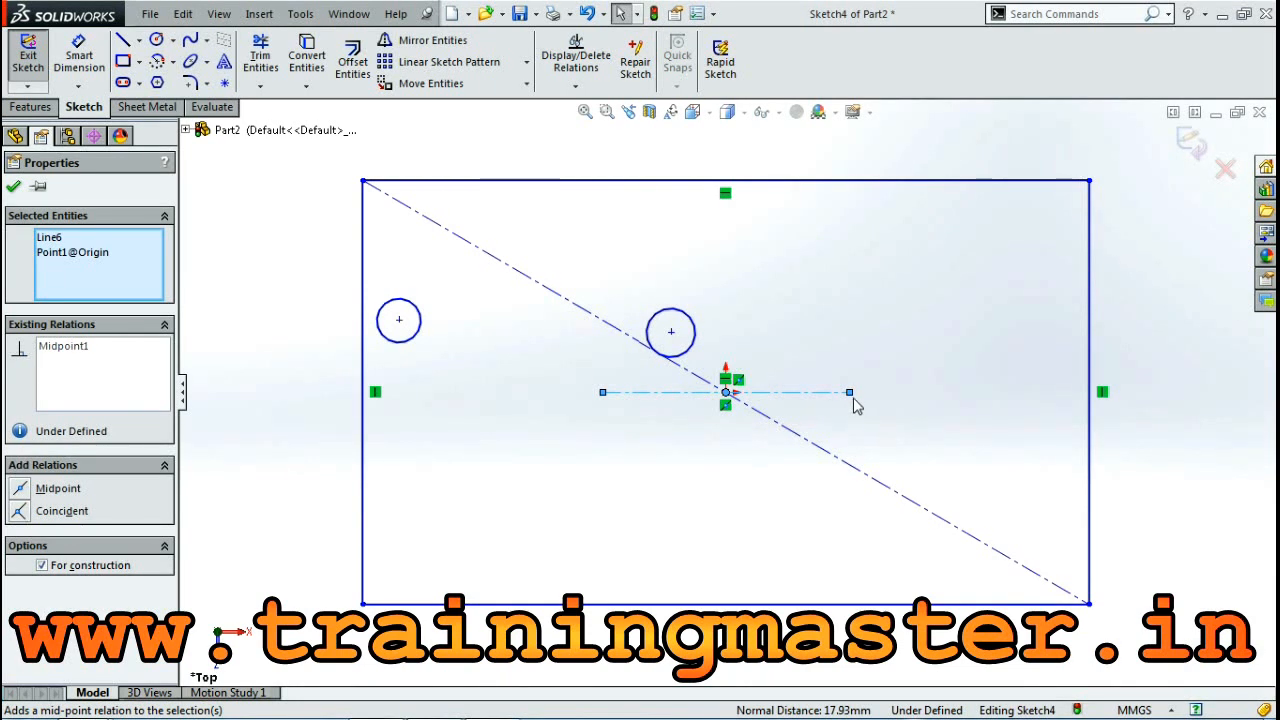
pyautogui.moveTo(852, 397); pyautogui.dragTo(880, 395)
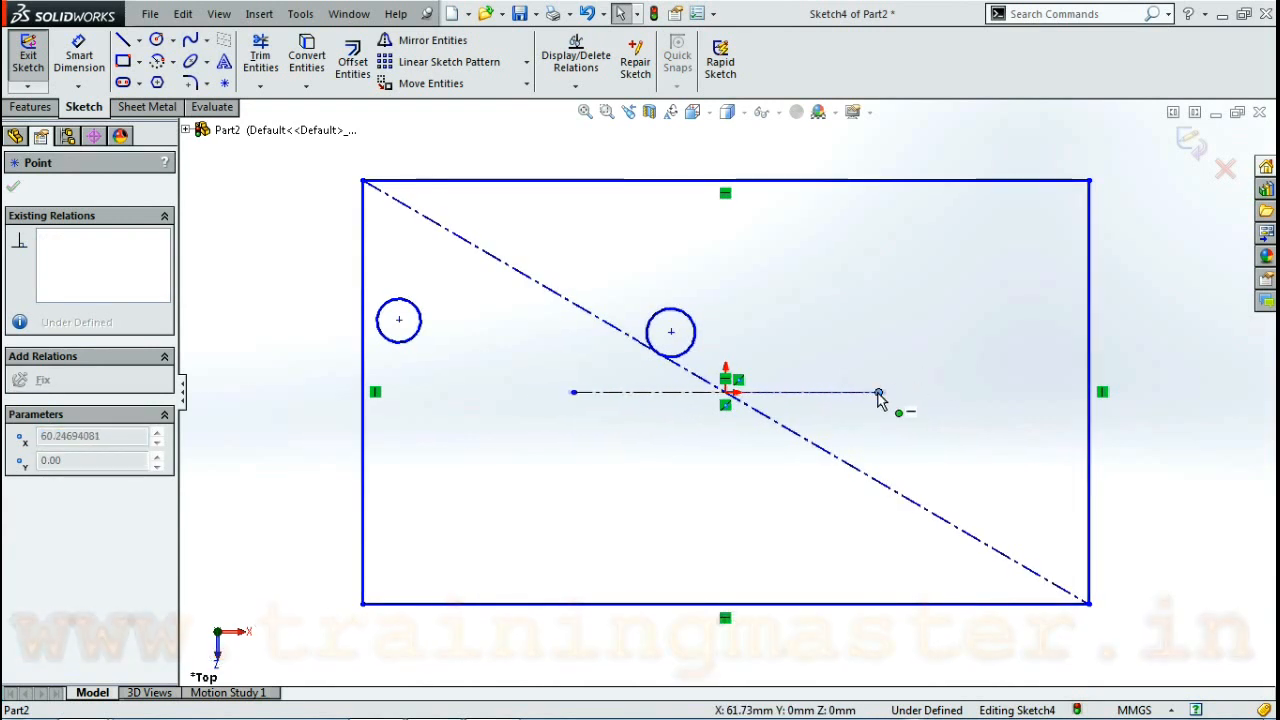
# - Move both circles' centers onto the horizontal centerline's endpoints and stretch its right end to about 73 mm from the origin
pyautogui.click(673, 334)
pyautogui.moveTo(684, 338); pyautogui.dragTo(877, 393)
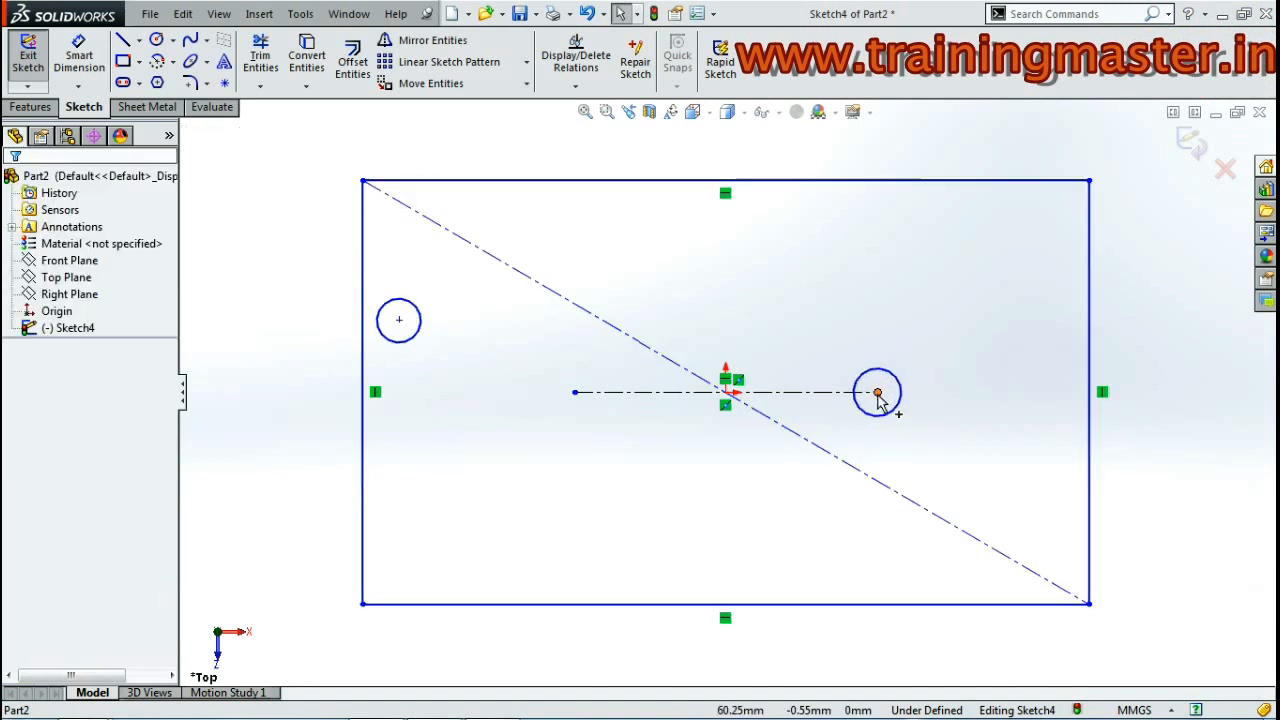
pyautogui.click(399, 320)
pyautogui.moveTo(399, 320); pyautogui.dragTo(584, 401)
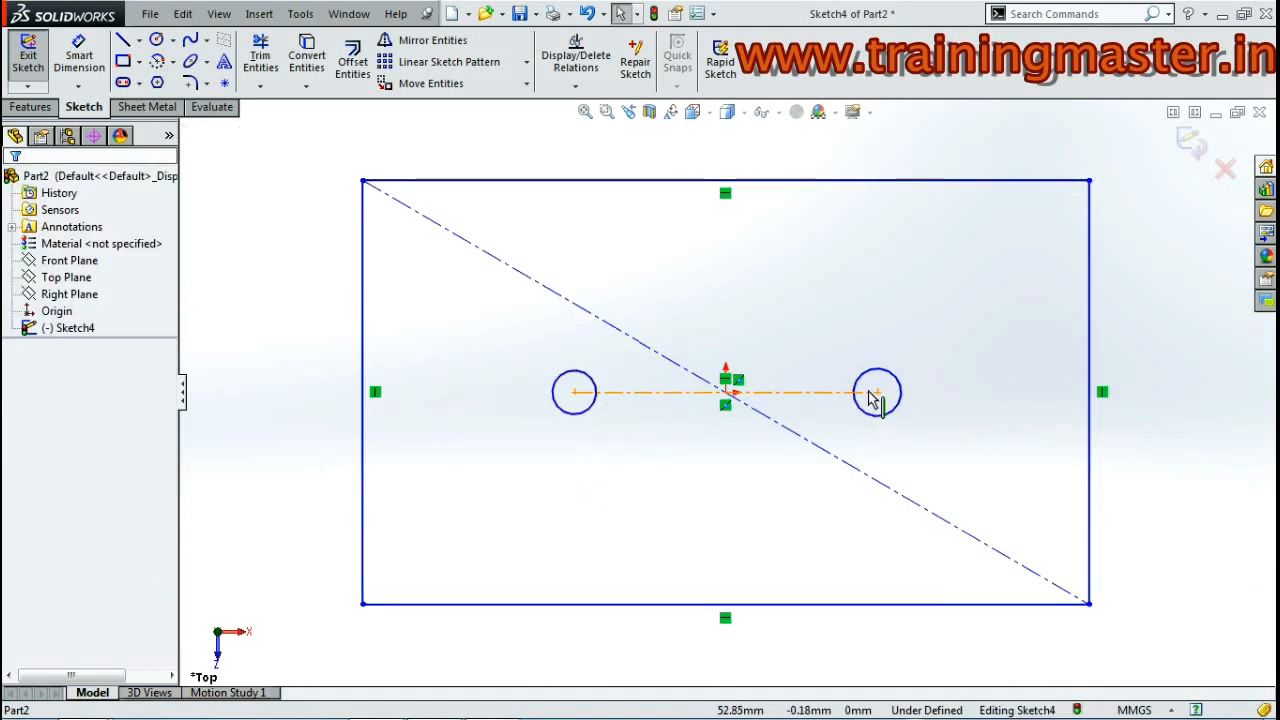
pyautogui.moveTo(877, 397); pyautogui.dragTo(912, 397)
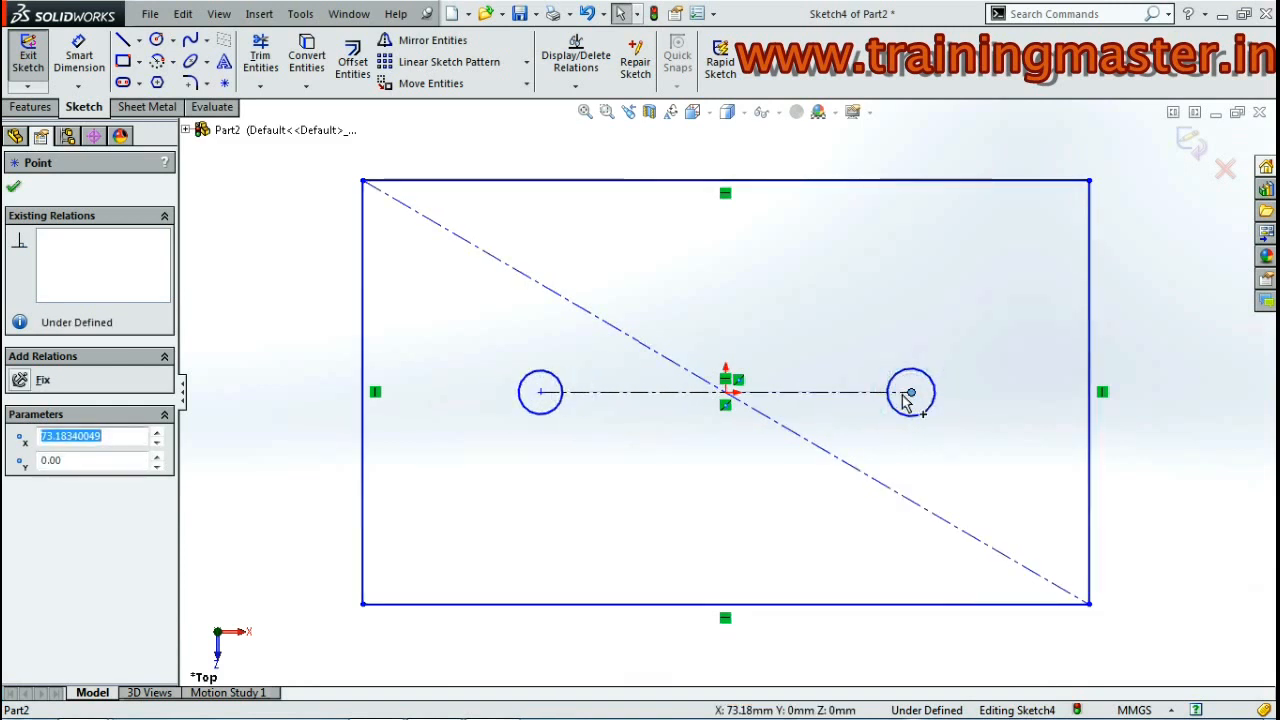
pyautogui.press('Escape')
# - Add an Equal relation between the two circles at the ends of the horizontal centerline
pyautogui.click(927, 373)
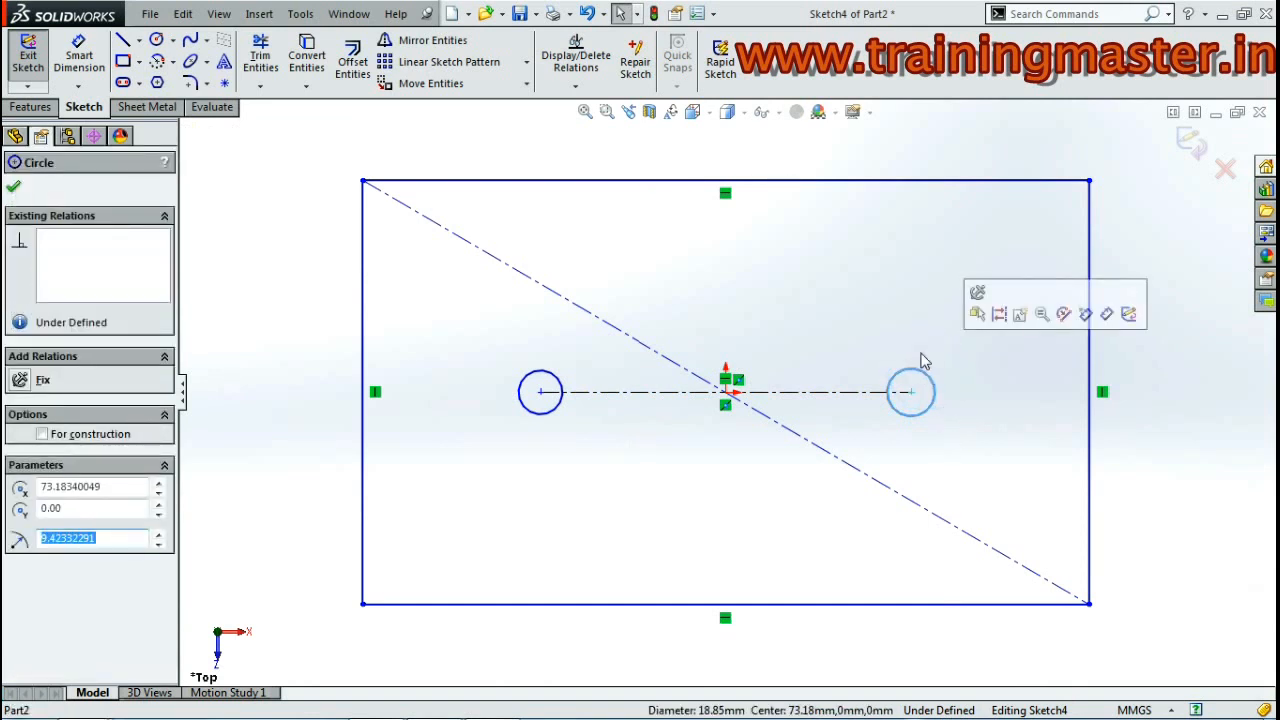
pyautogui.keyDown('ctrl'); pyautogui.click(528, 381); pyautogui.keyUp('ctrl')
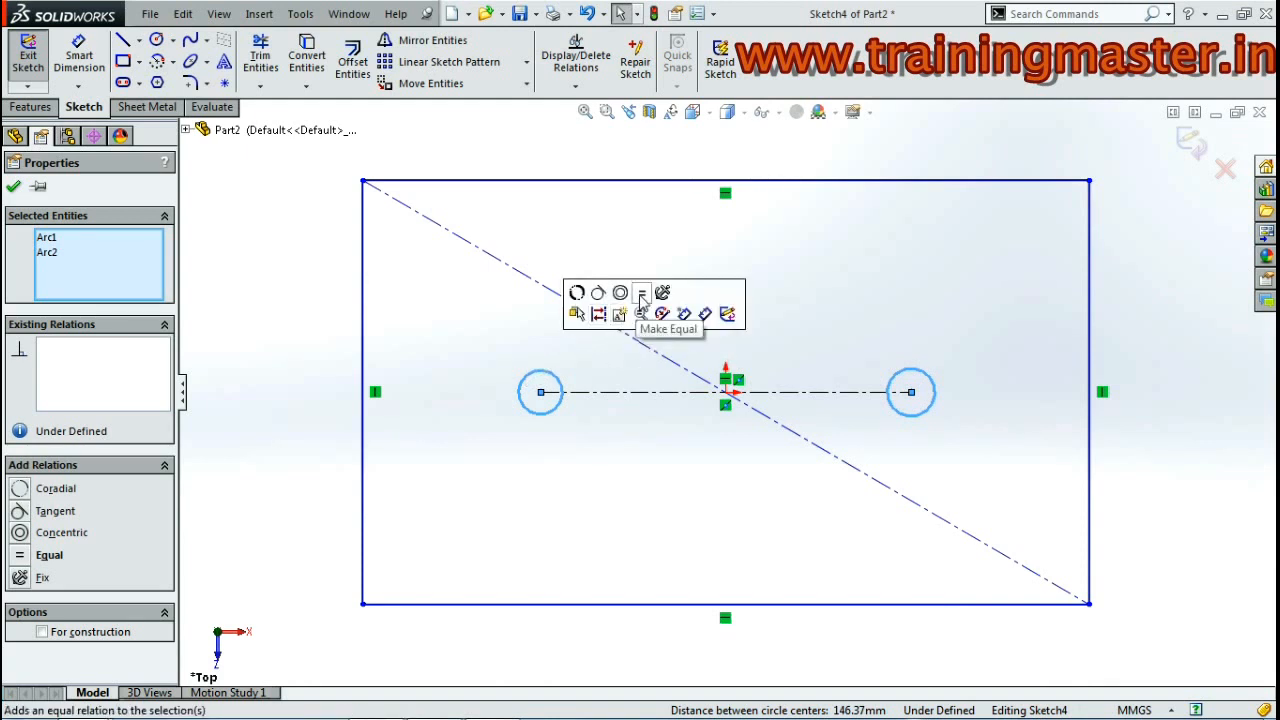
pyautogui.click(642, 296)
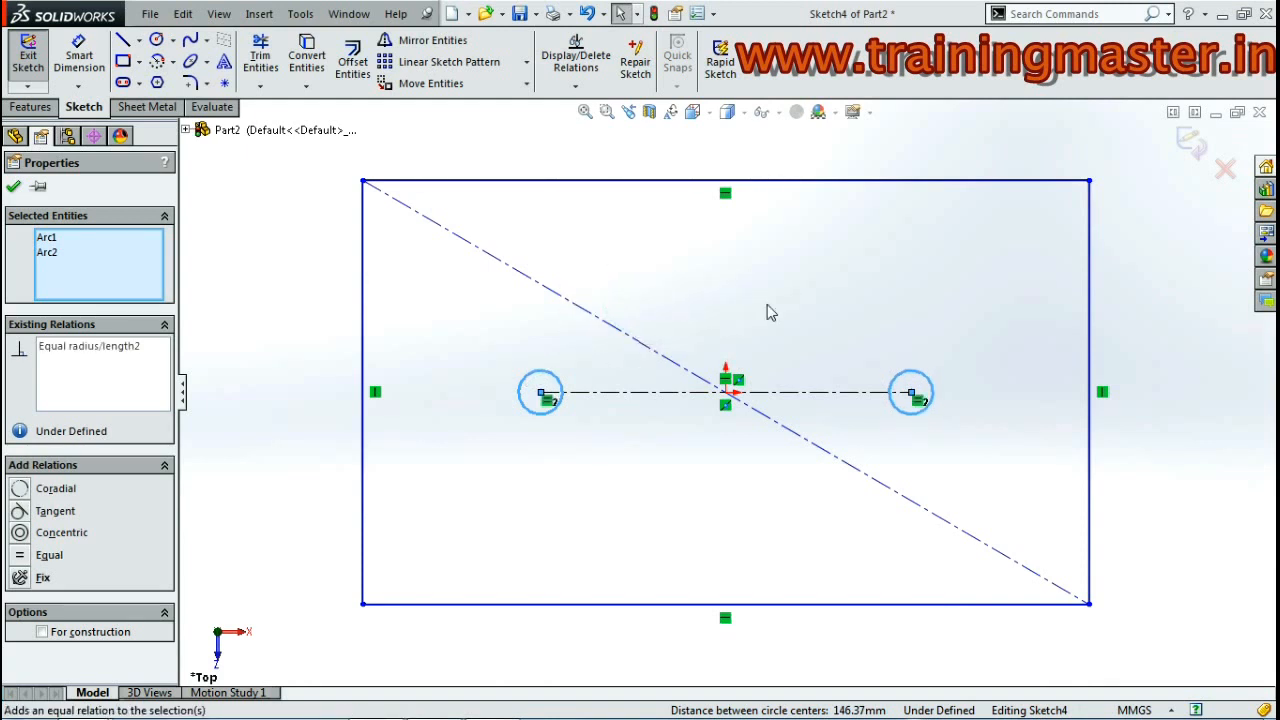
pyautogui.click(758, 361)
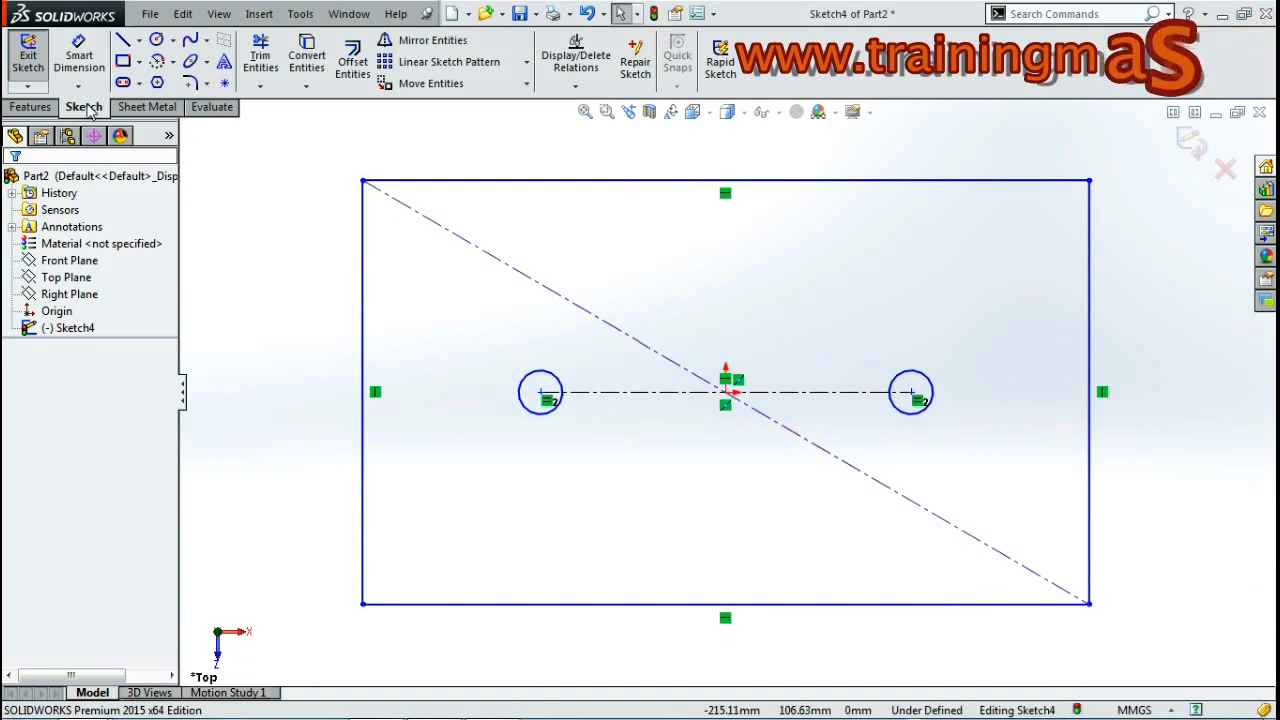
# - Dimension the rectangle's height outside its left edge and its width below its lower edge, accepting the drawn sizes
pyautogui.click(80, 62)
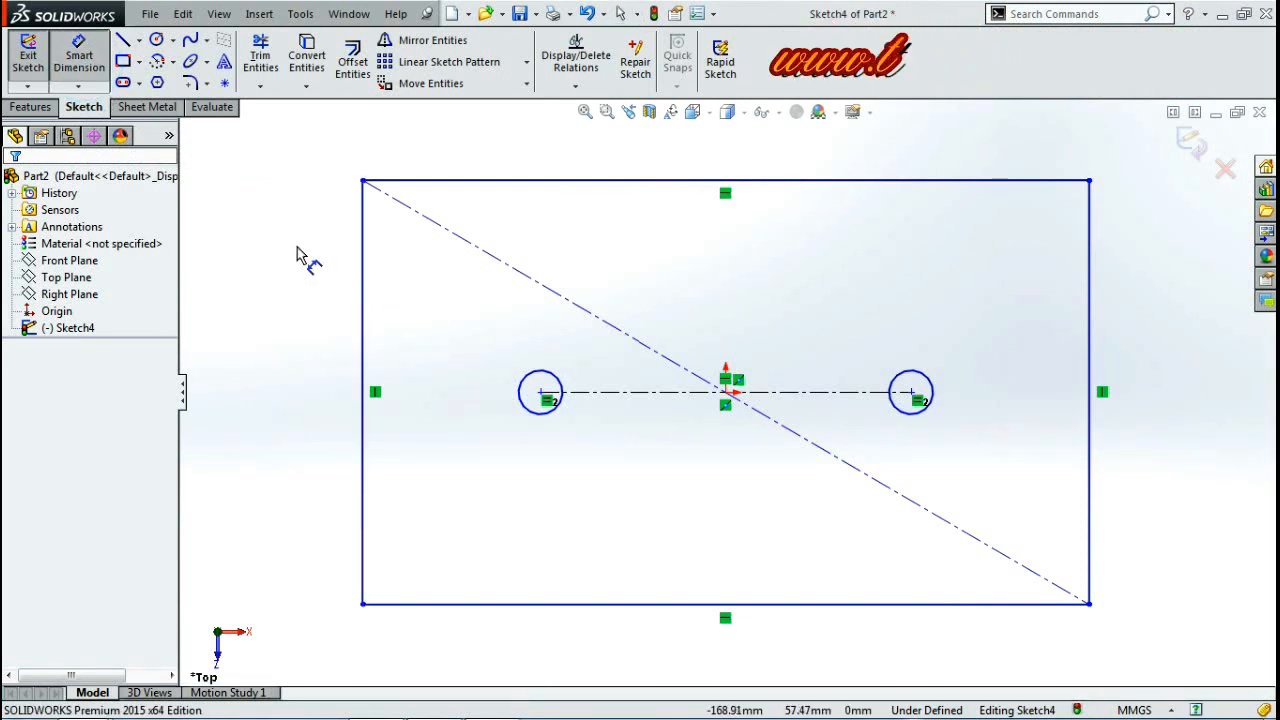
pyautogui.click(362, 305)
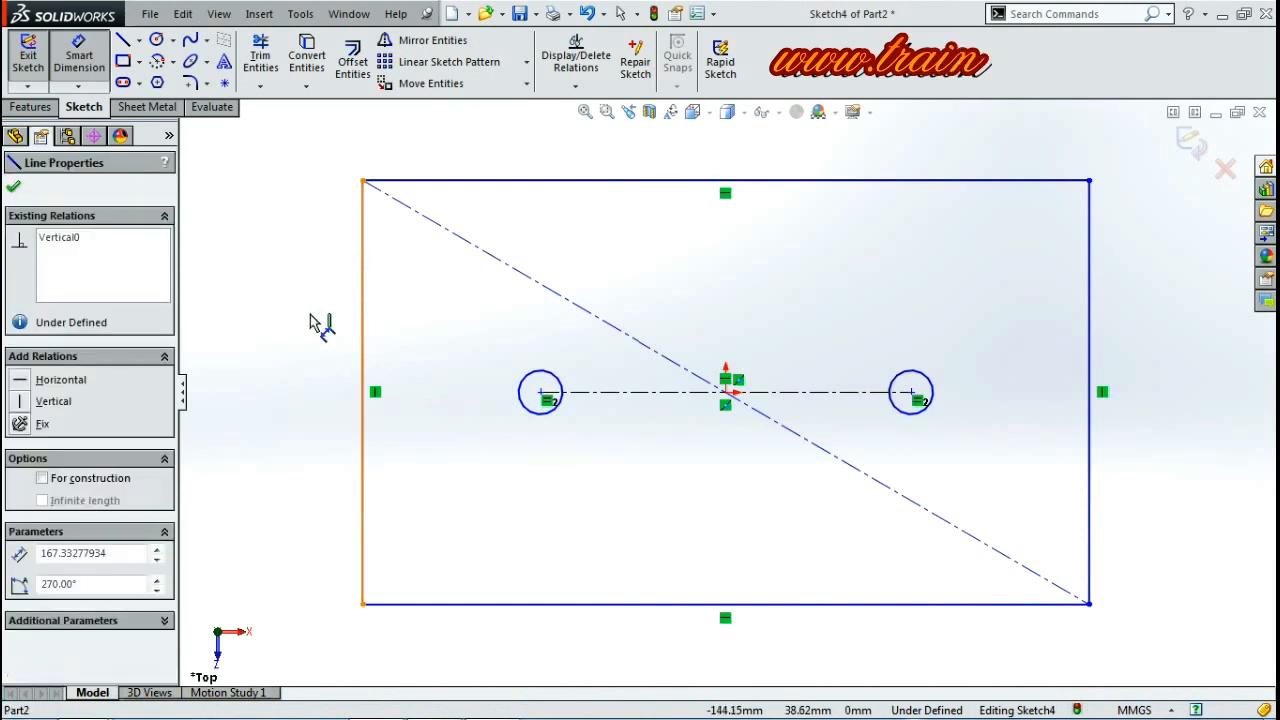
pyautogui.click(285, 392)
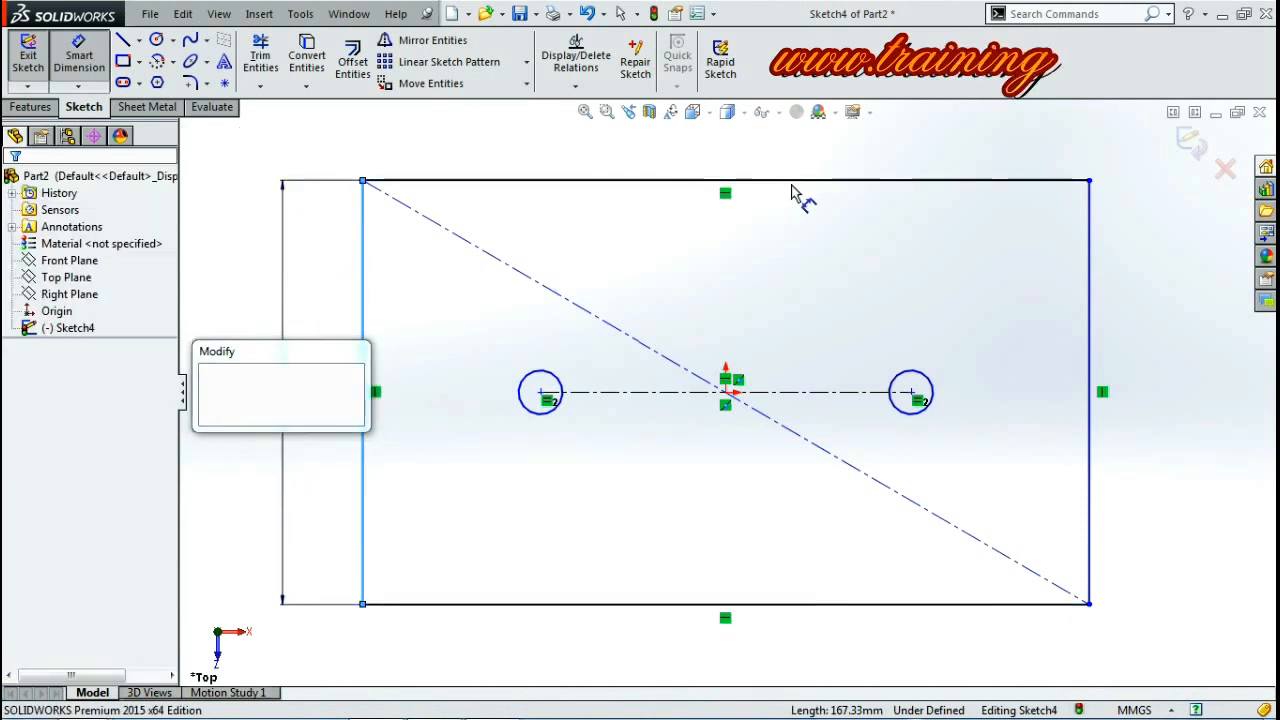
pyautogui.click(791, 182)
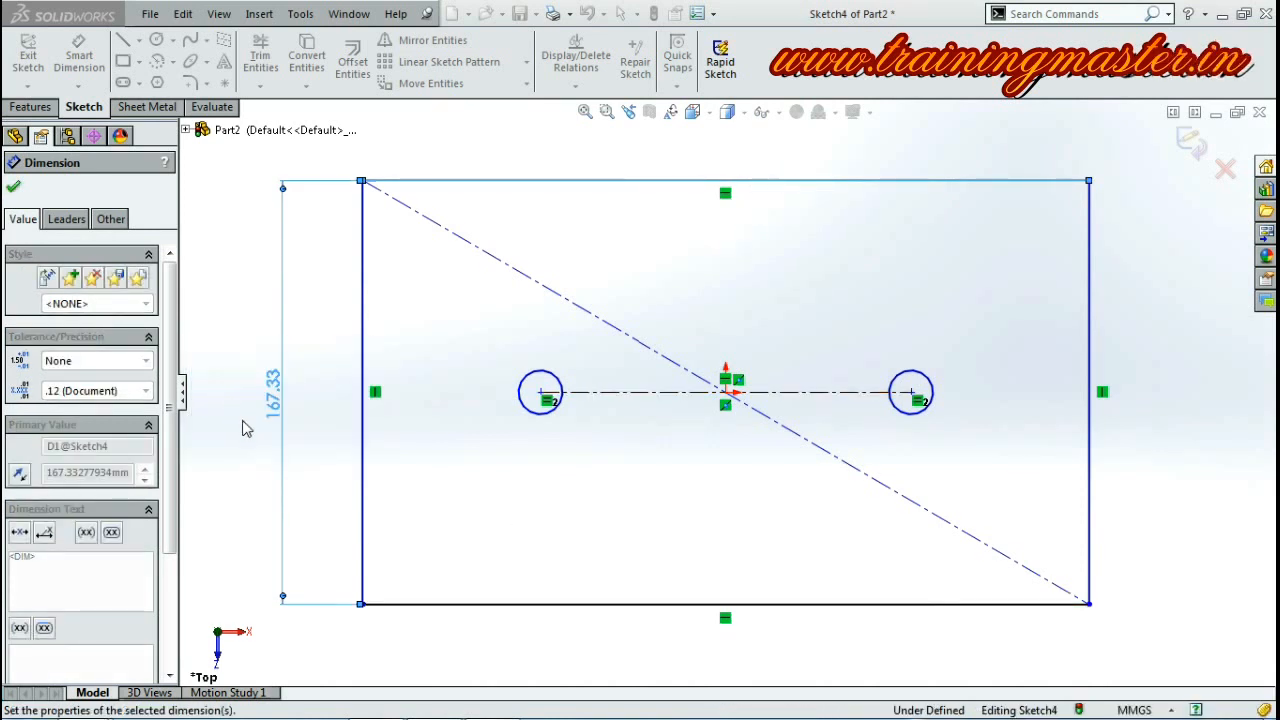
pyautogui.click(210, 385)
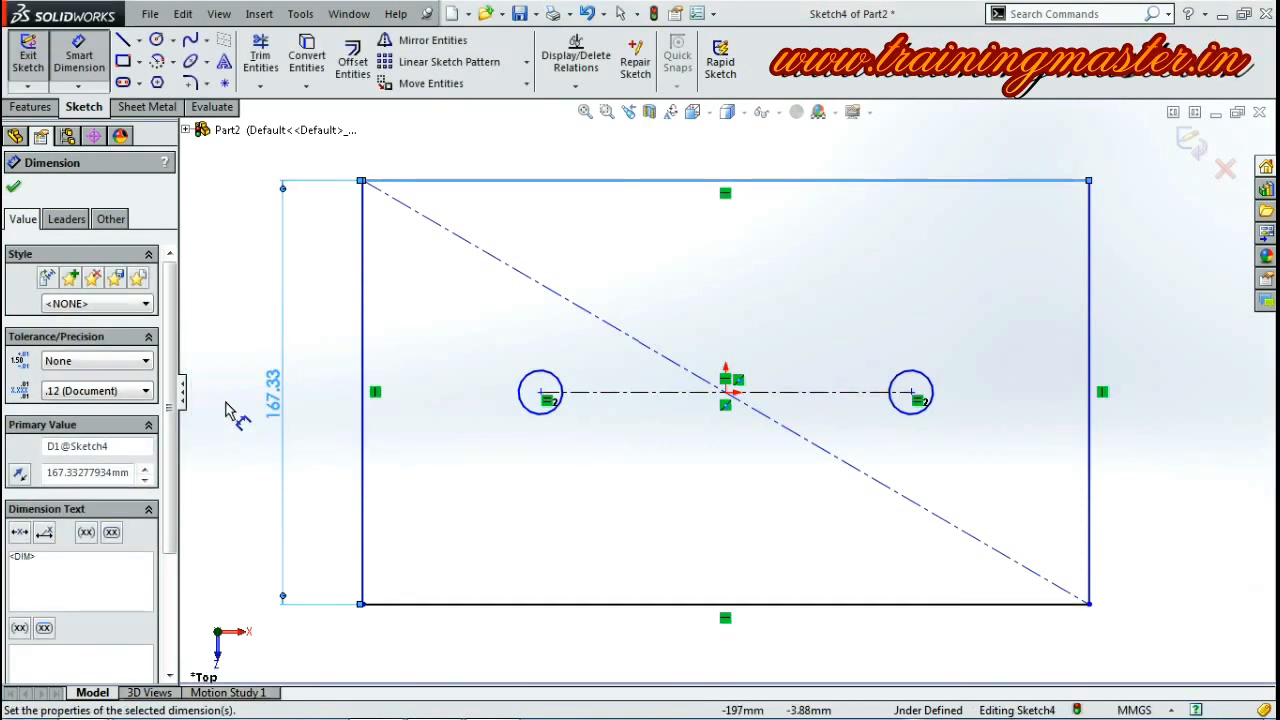
pyautogui.click(762, 608)
pyautogui.click(742, 660)
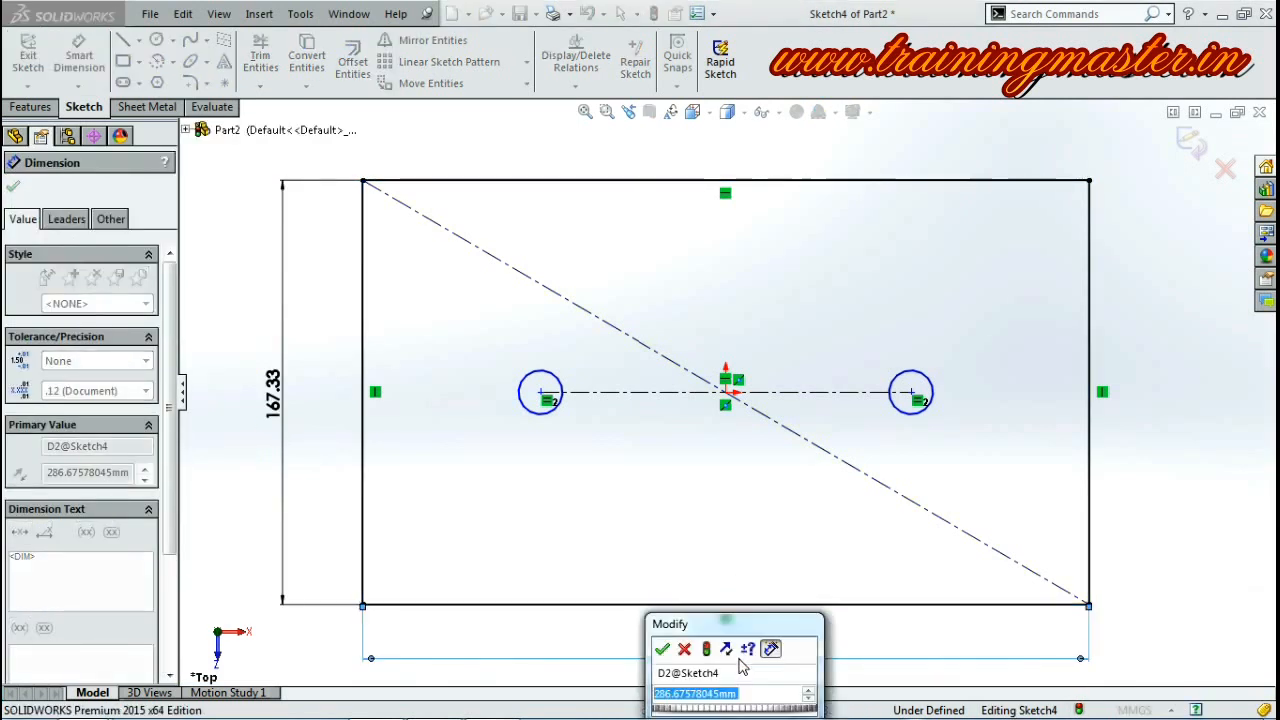
pyautogui.click(662, 649)
pyautogui.press('Escape')
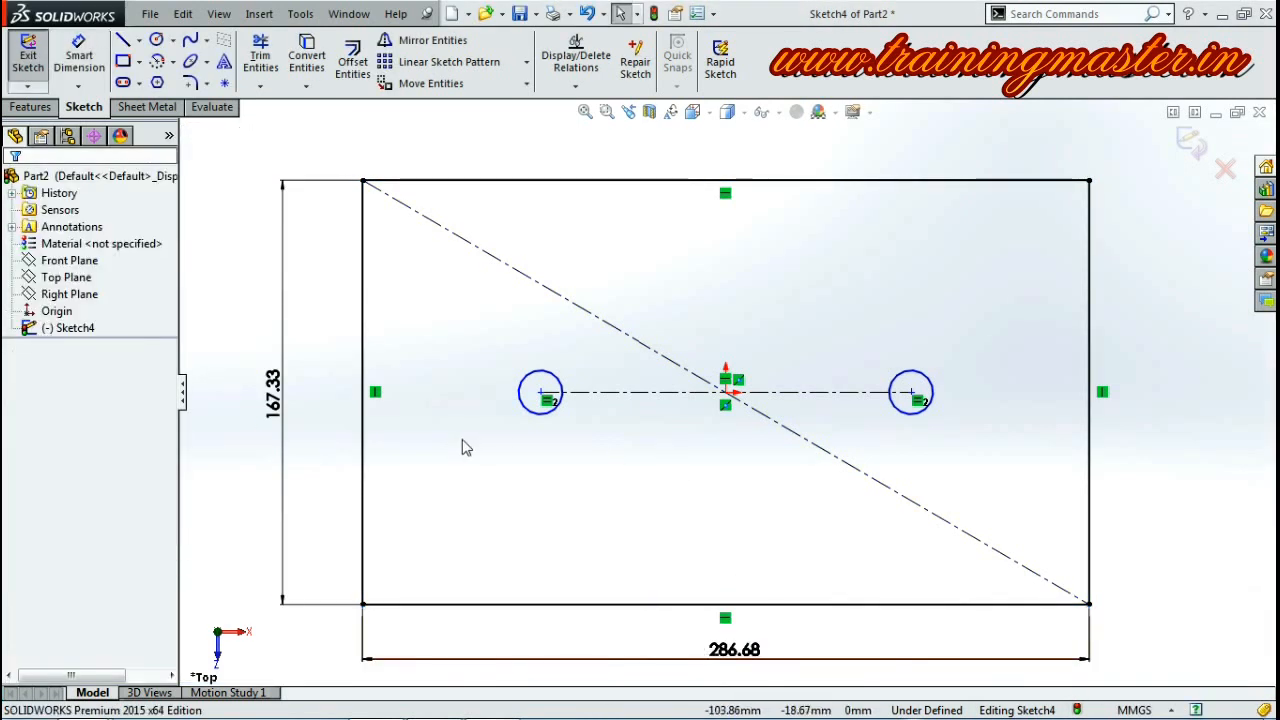
# - Dimension the length of the horizontal centerline between the circle centers, placing the dimension below it and accepting the drawn length
pyautogui.click(79, 56)
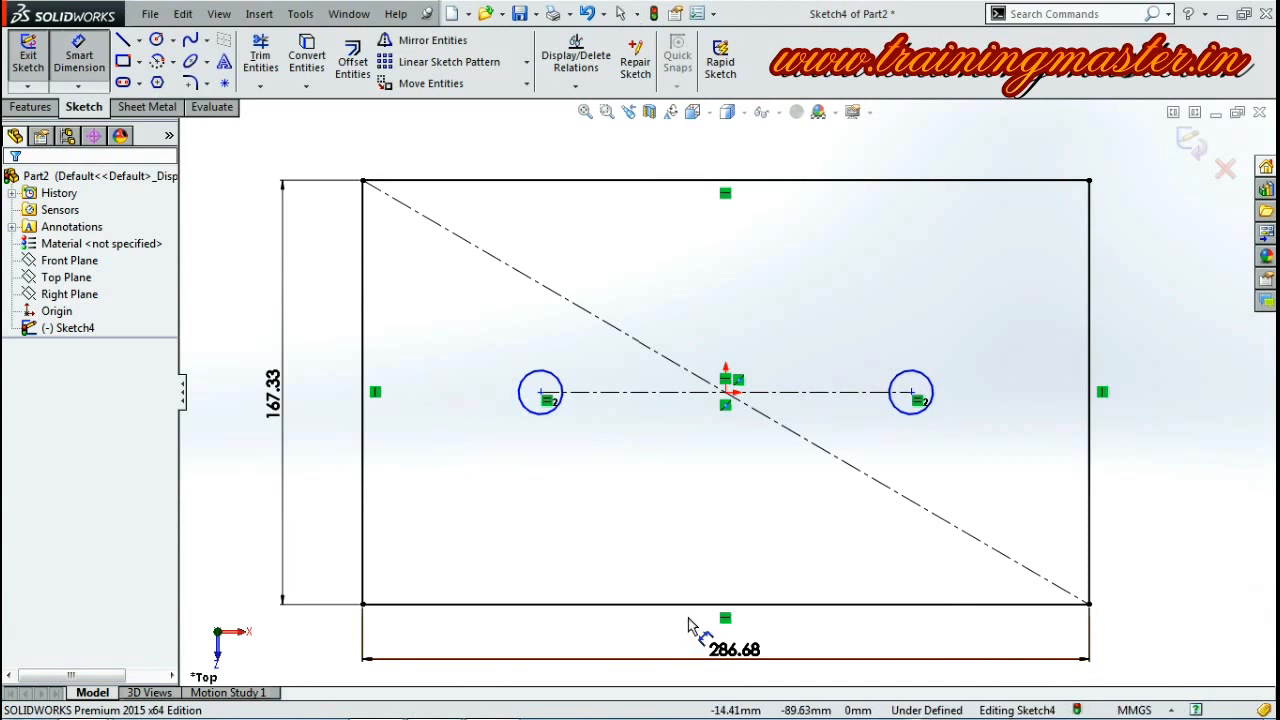
pyautogui.click(683, 393)
pyautogui.click(710, 482)
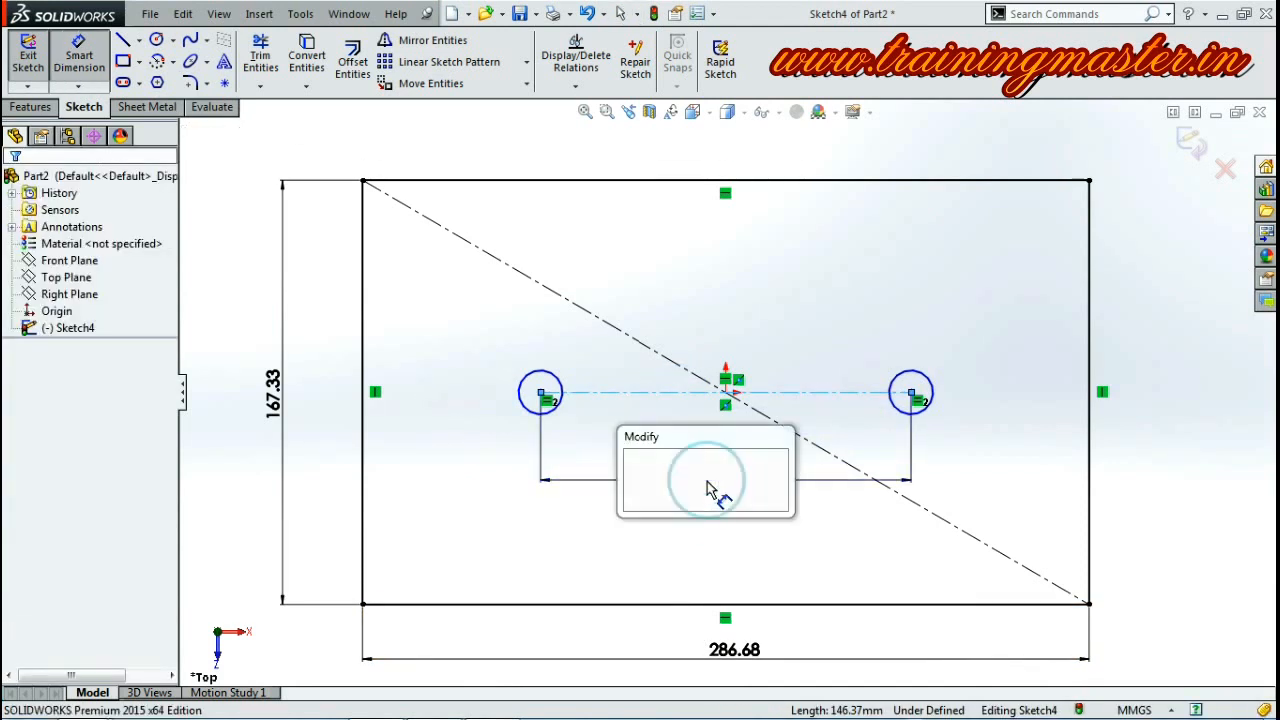
pyautogui.click(633, 470)
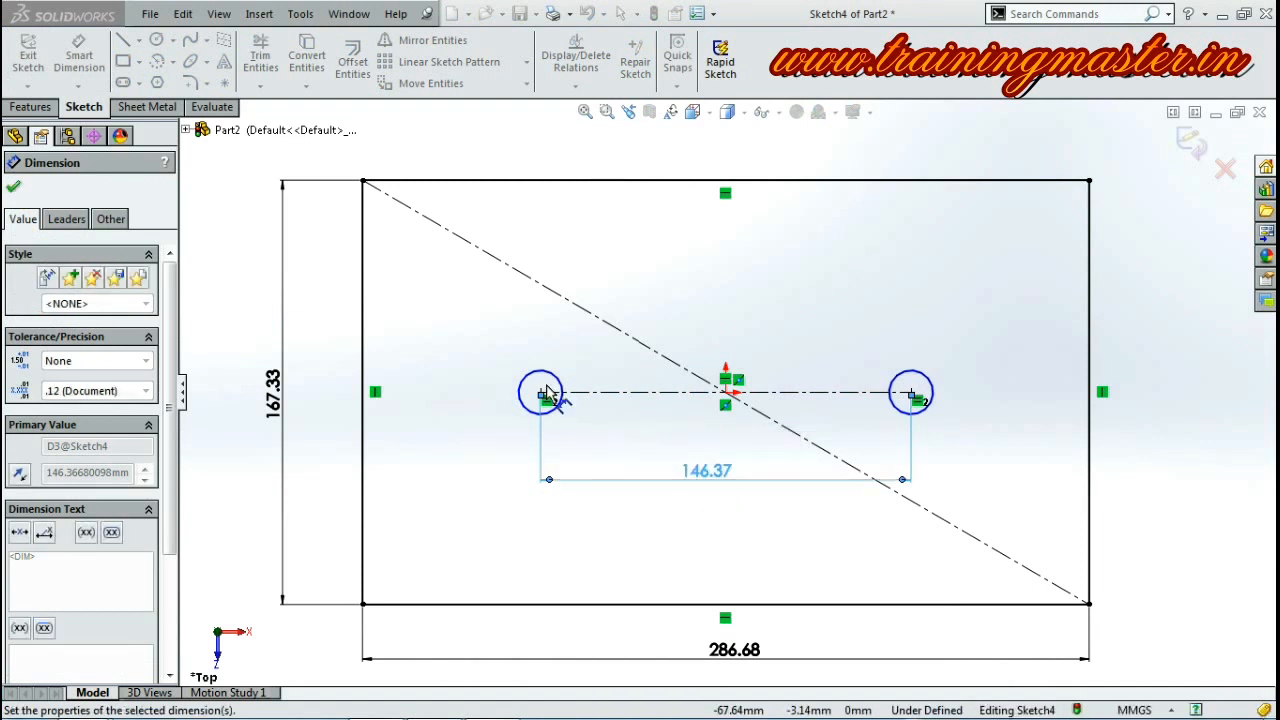
# - Dimension the left circle's diameter, placing the dimension above and to the left of it and accepting the drawn size
pyautogui.click(508, 366)
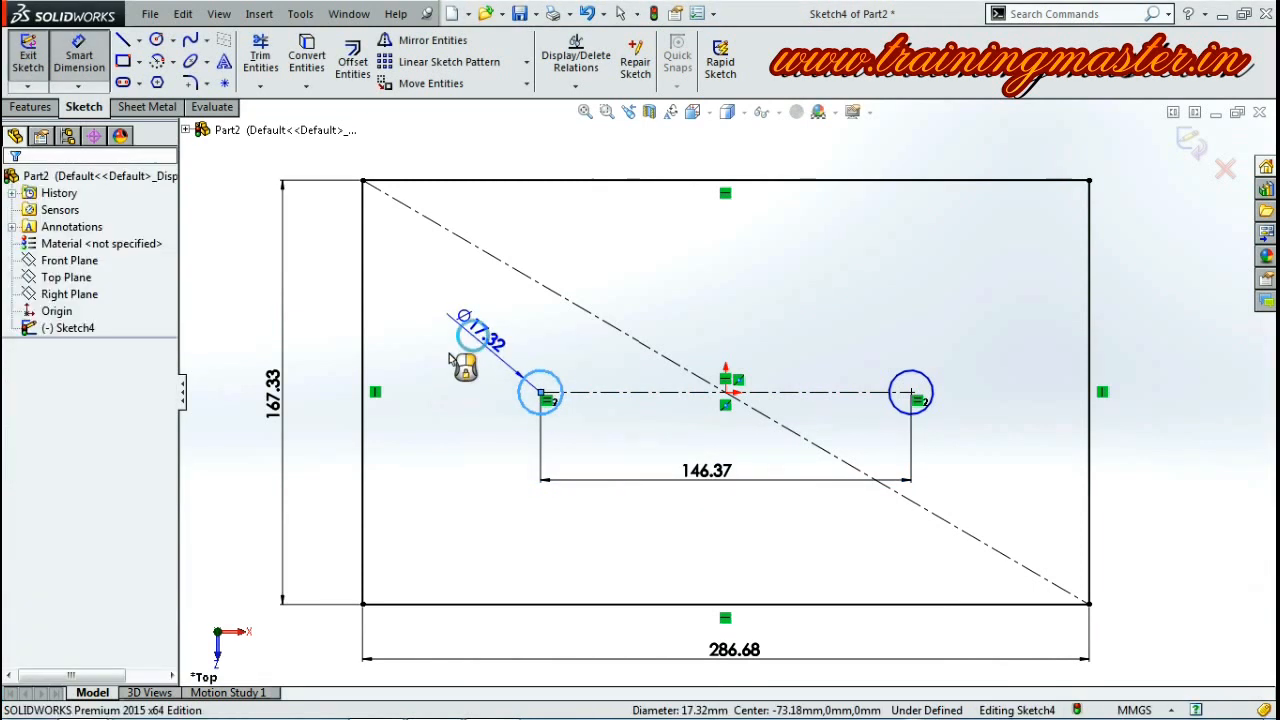
pyautogui.click(457, 355)
pyautogui.click(400, 327)
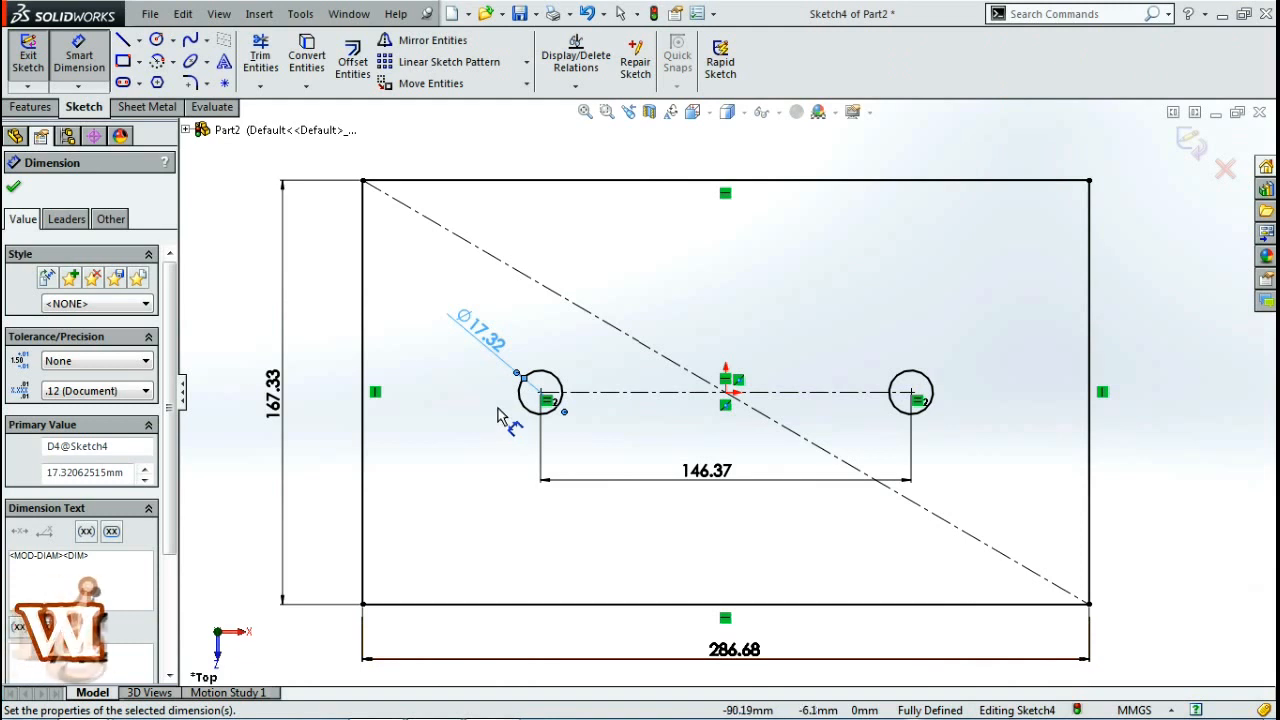
# - Extrude the sketch as a Blind boss, 59 mm in Direction 1 and 59 mm in Direction 2
pyautogui.click(36, 111)
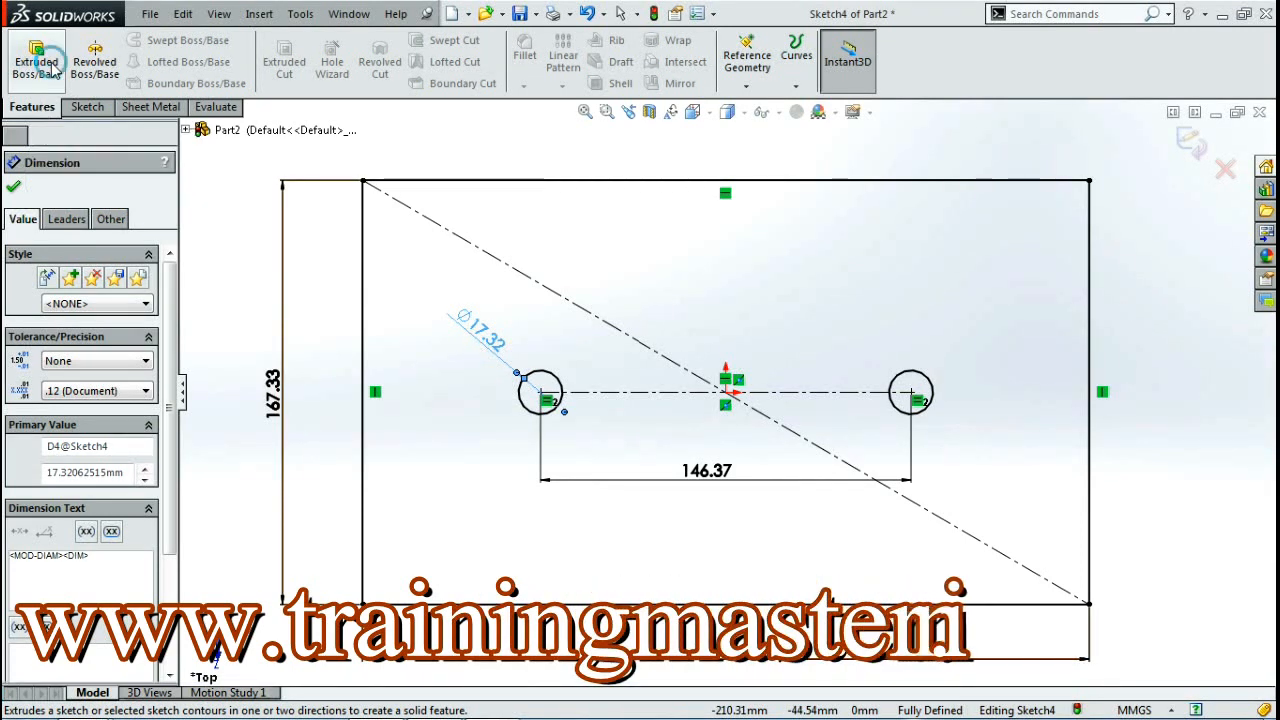
pyautogui.click(55, 70)
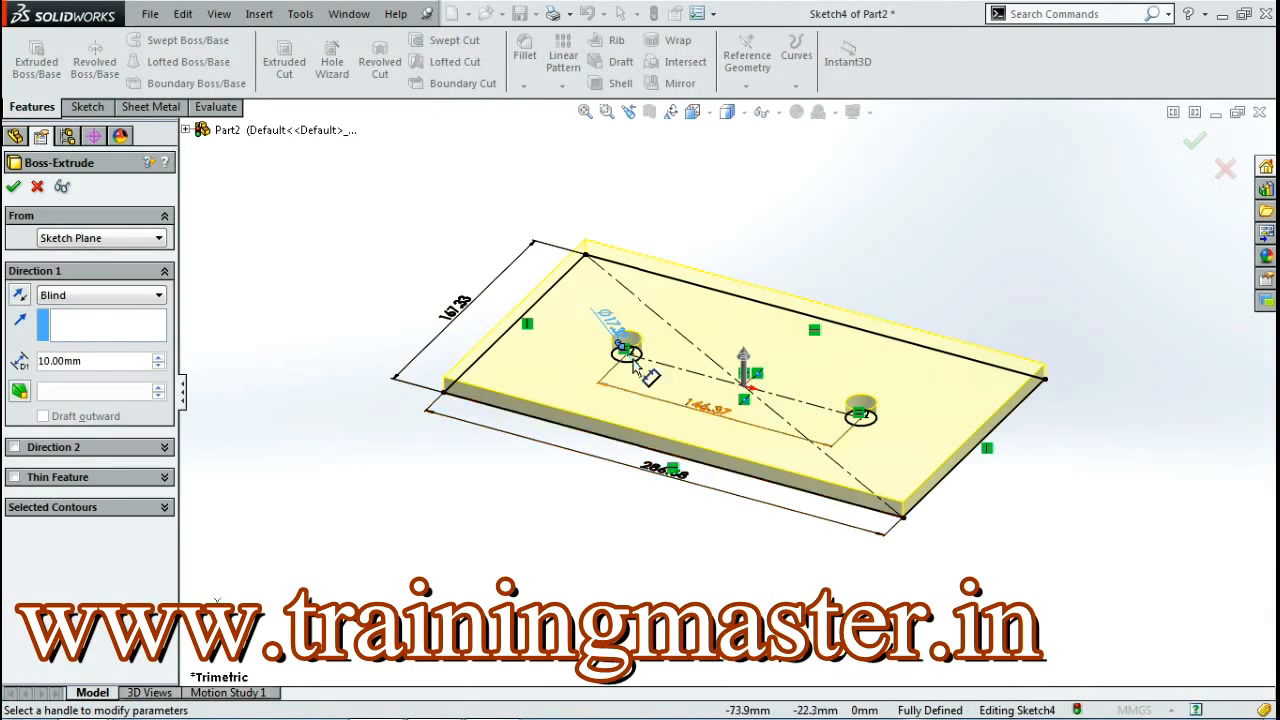
pyautogui.click(745, 368)
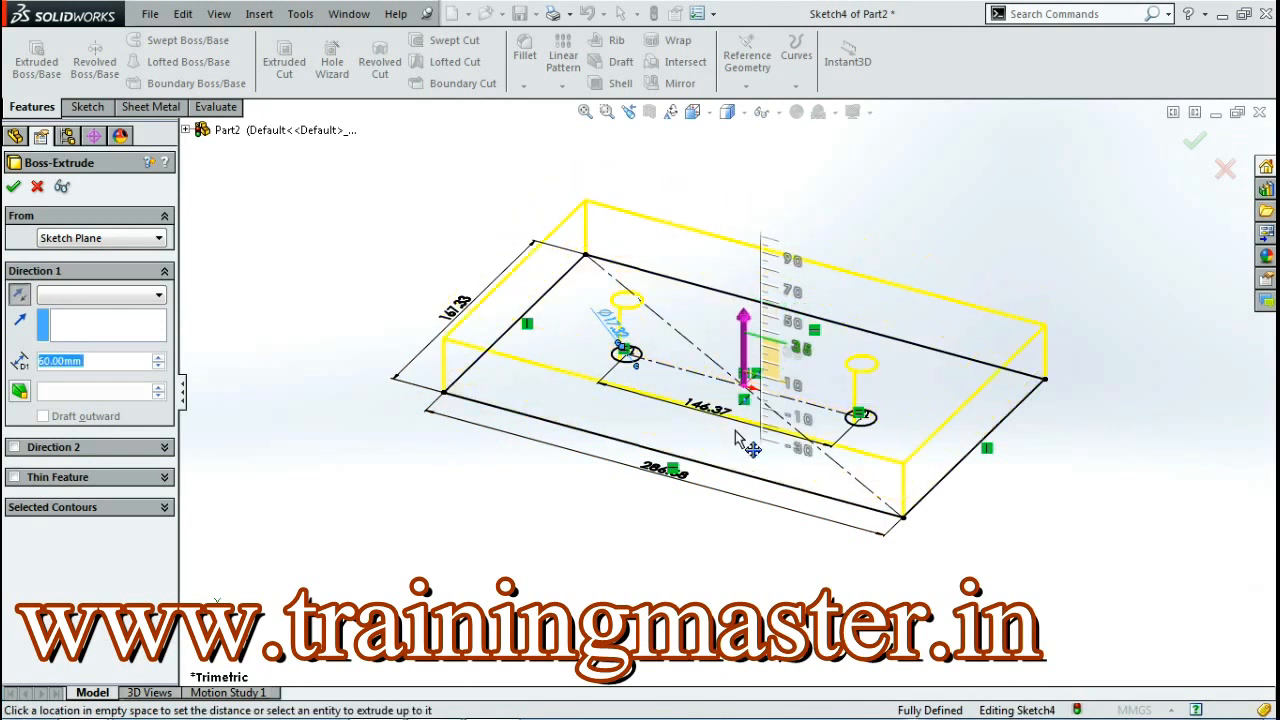
pyautogui.click(740, 295)
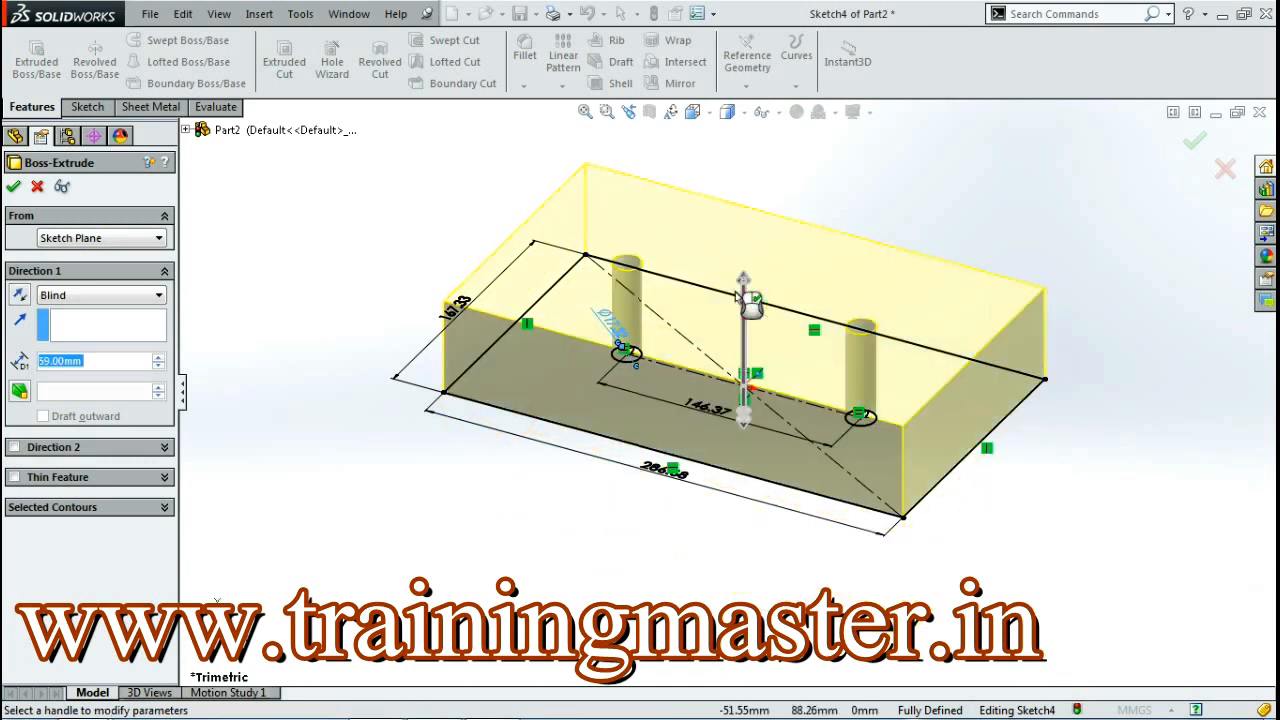
pyautogui.click(745, 426)
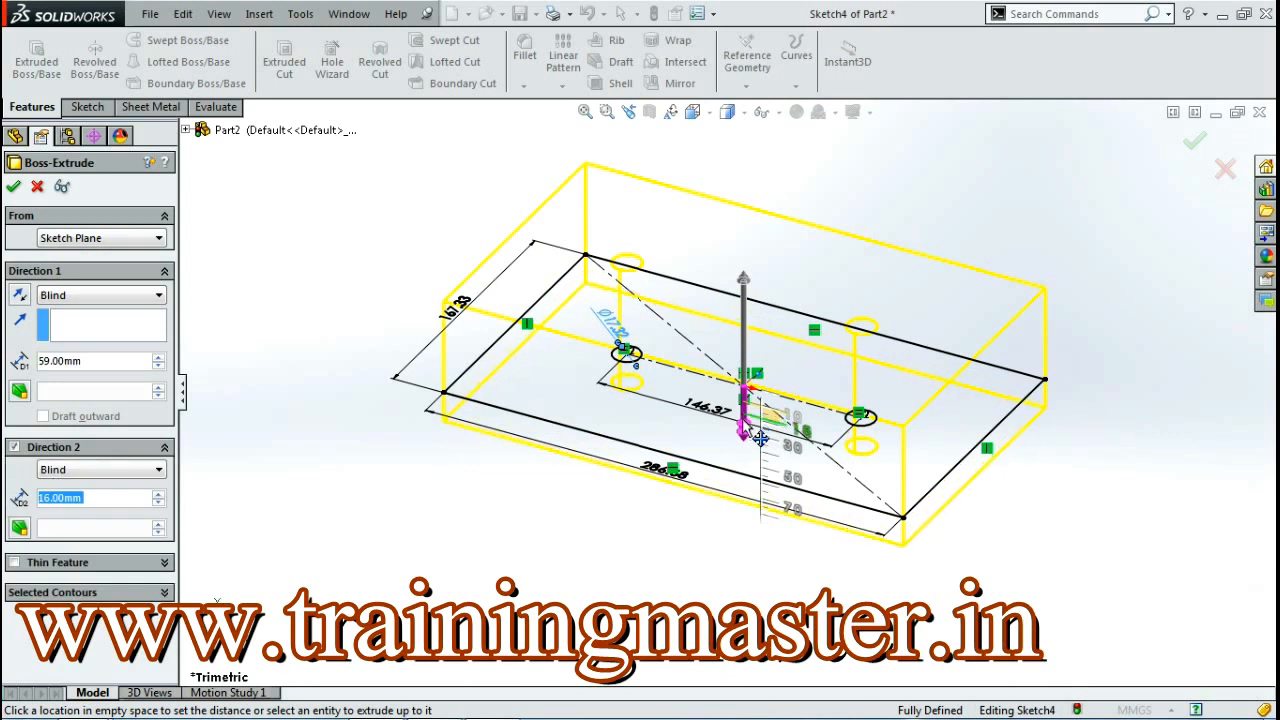
pyautogui.click(749, 490)
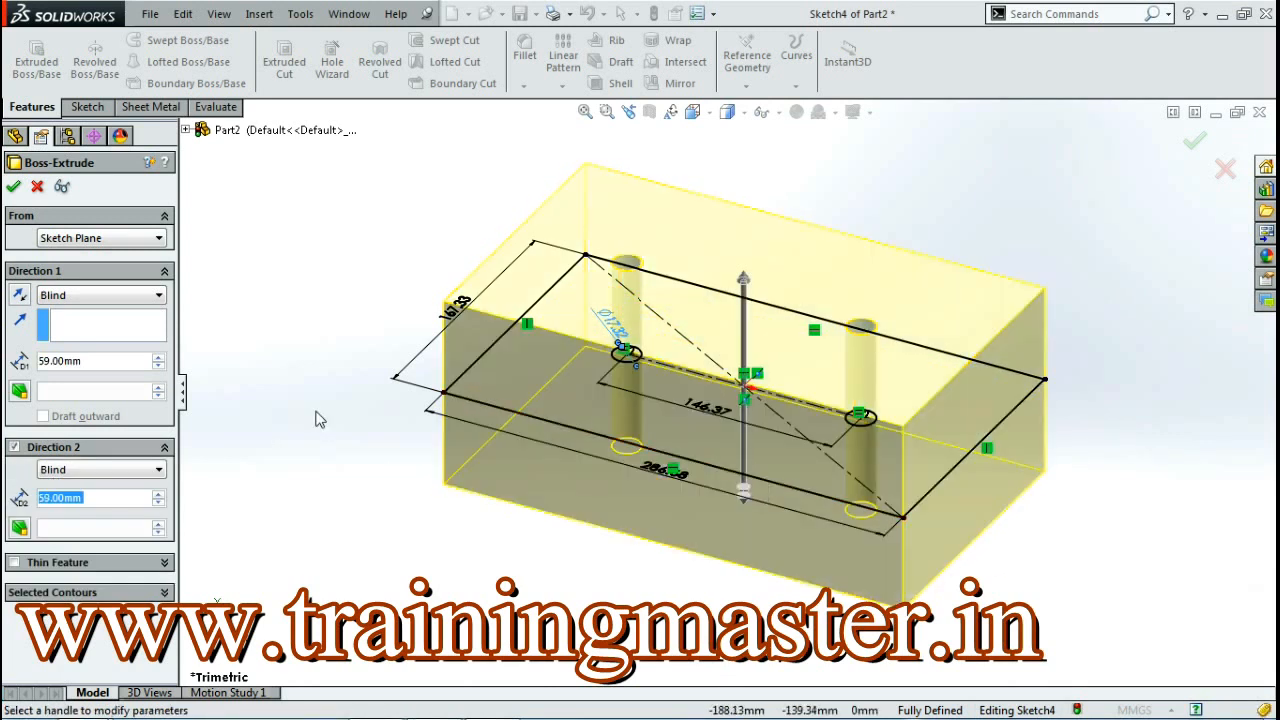
pyautogui.click(14, 188)
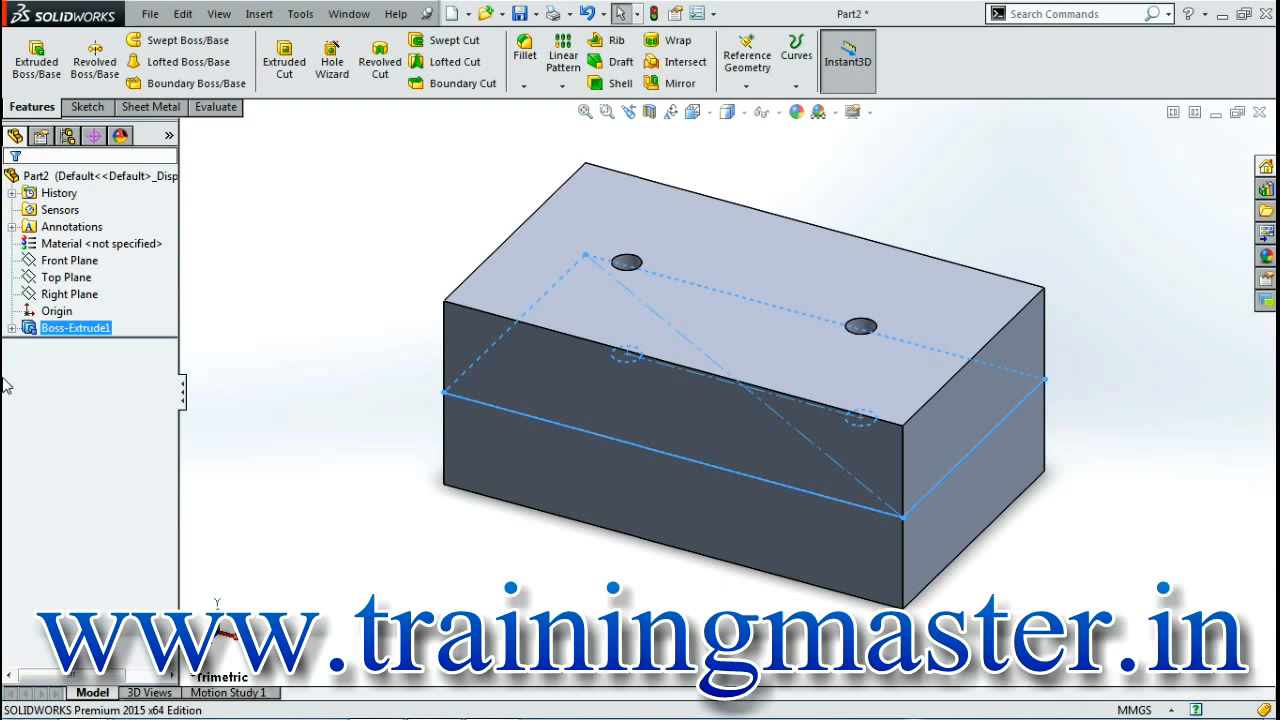
pyautogui.click(3, 381)
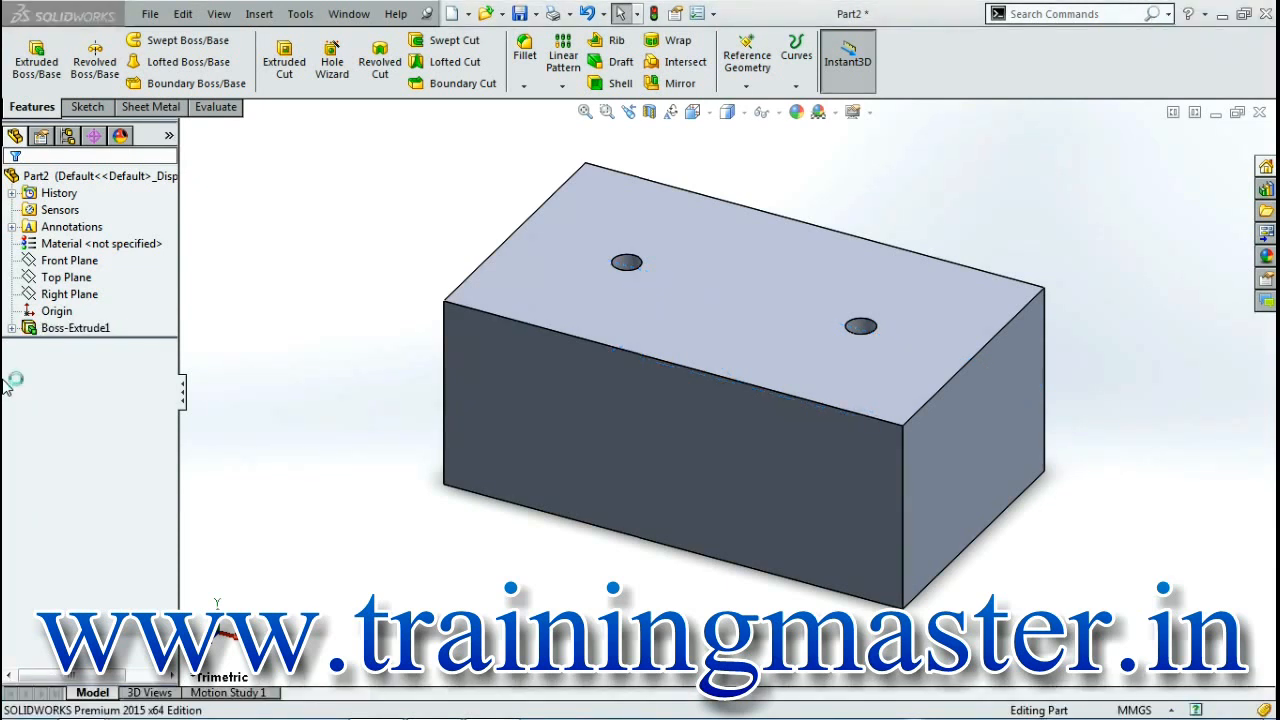